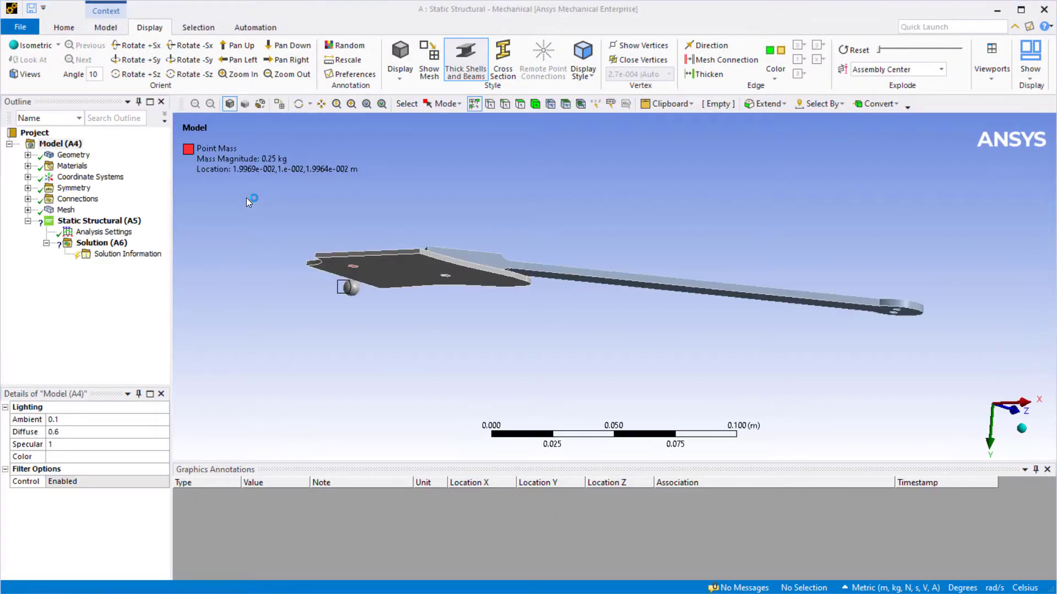
- Review the center chassis body, the arm body and its material, and the 0.25 kg point mass
click(27, 155)
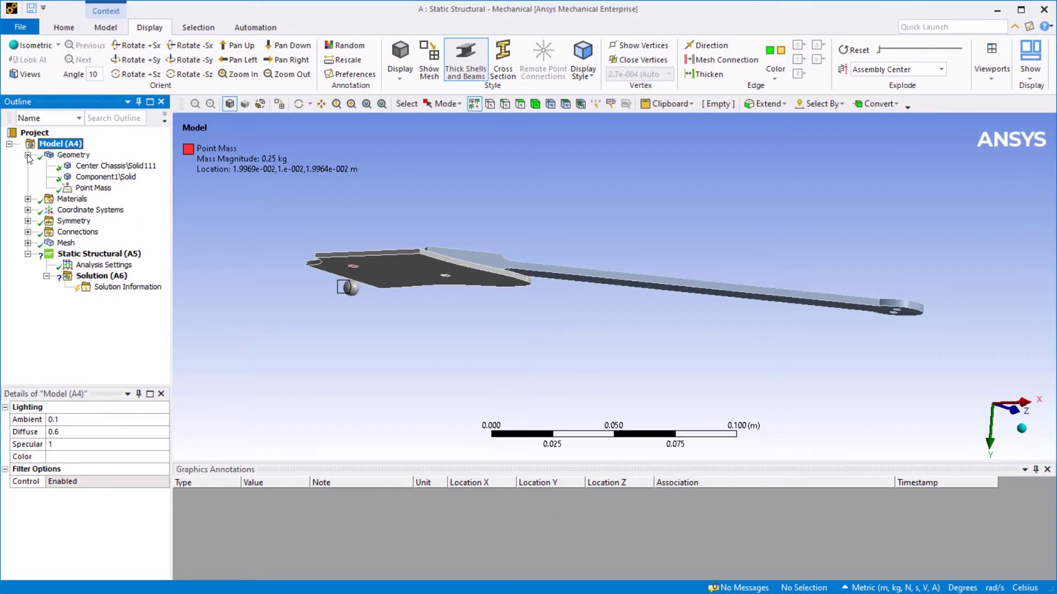
click(104, 171)
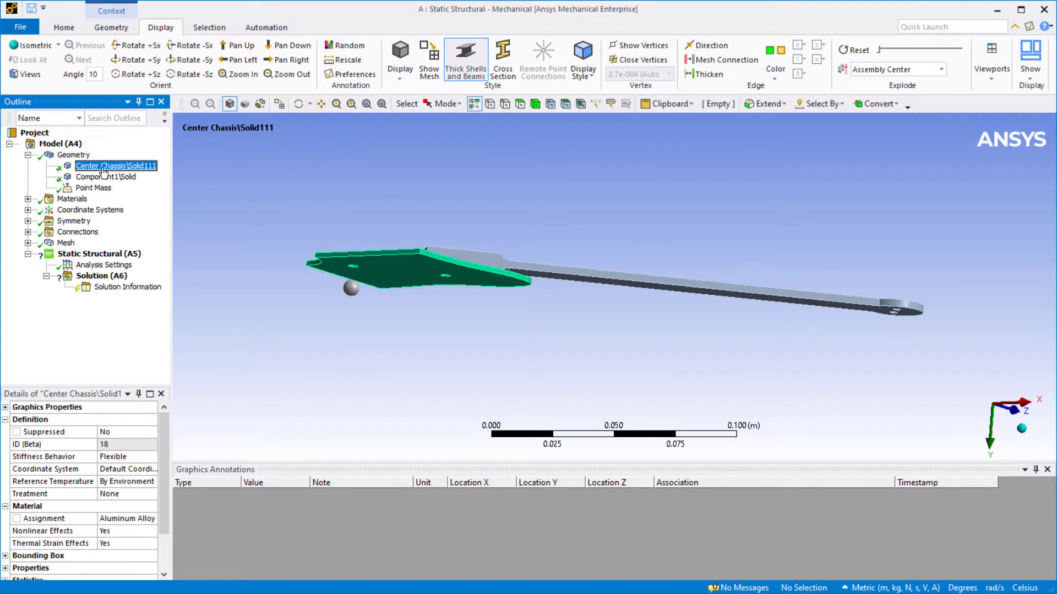
click(106, 177)
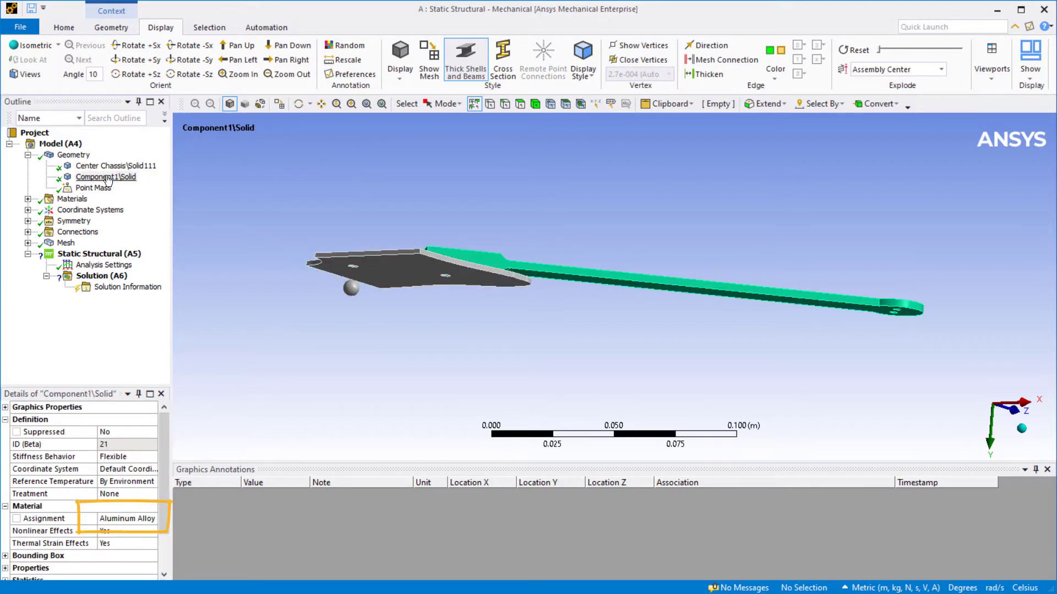
click(105, 189)
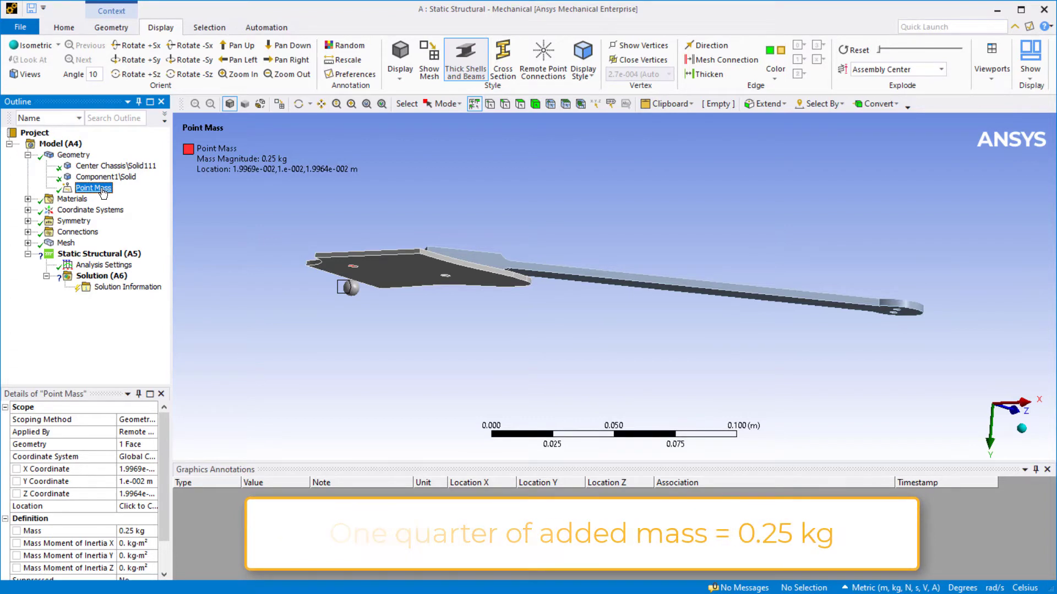
- Show the geometry's volume (2.1916e-005 m³) and mass (0.31071 kg), and list the symmetry regions
click(62, 155)
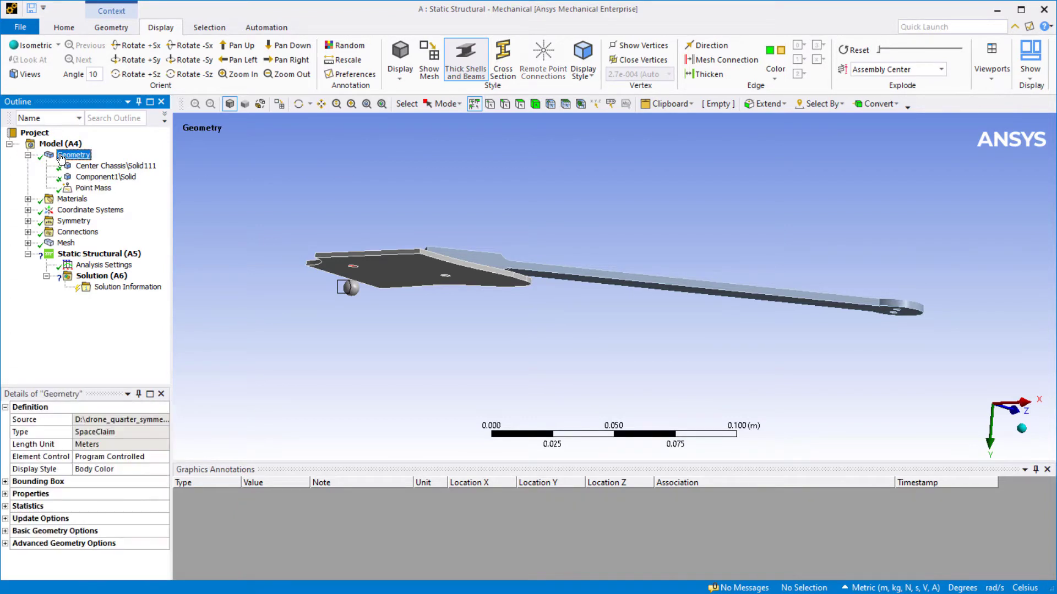
click(5, 494)
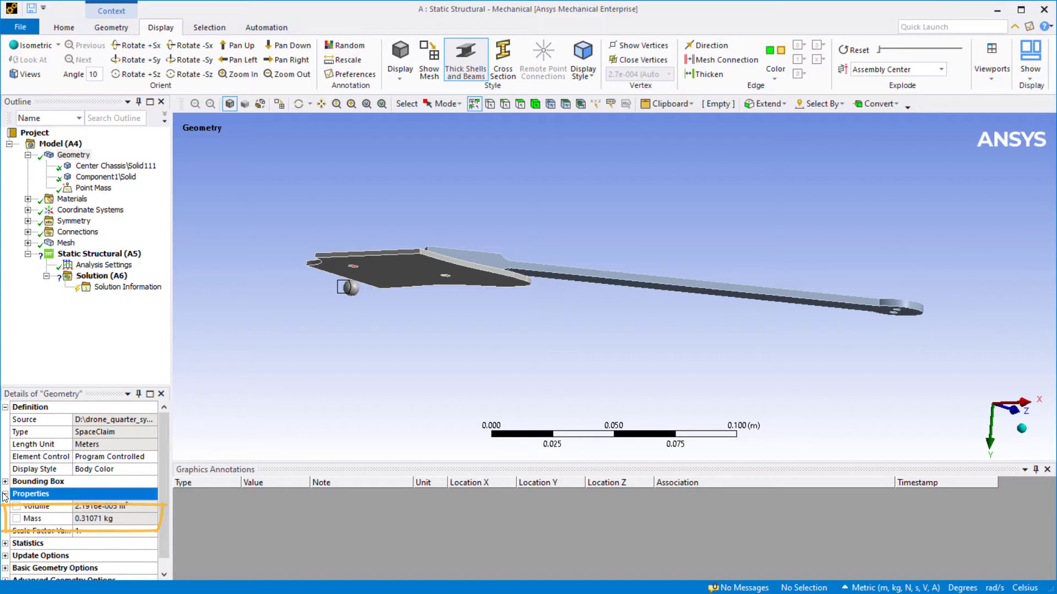
click(28, 221)
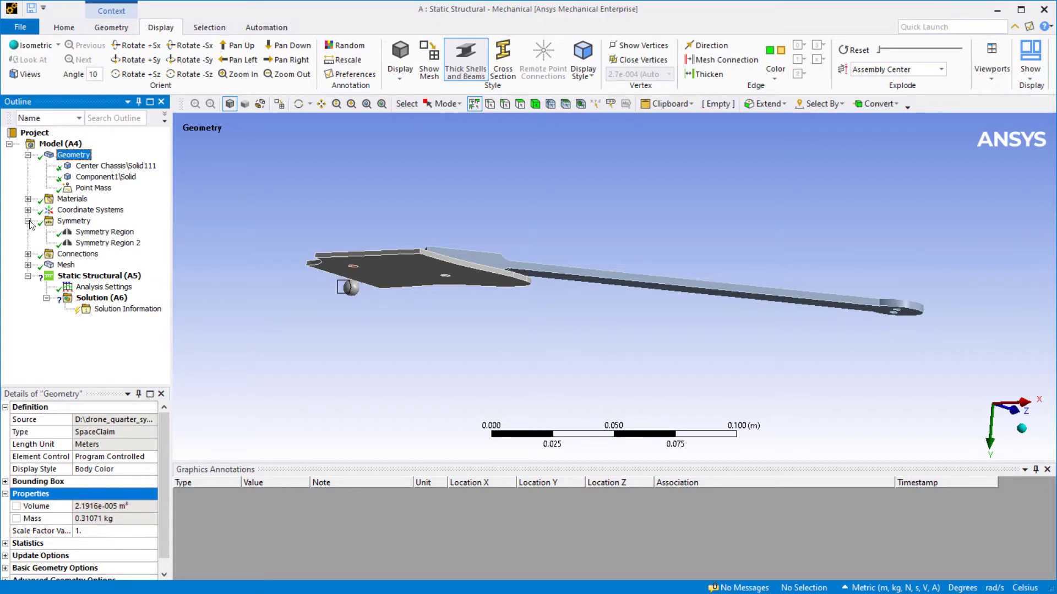
- Inspect the faces of Symmetry Region and Symmetry Region 2 from an oblique top view
click(99, 231)
mouse_move(338, 210)
middle_down()
mouse_move(449, 249)
mouse_move(460, 235)
middle_up()
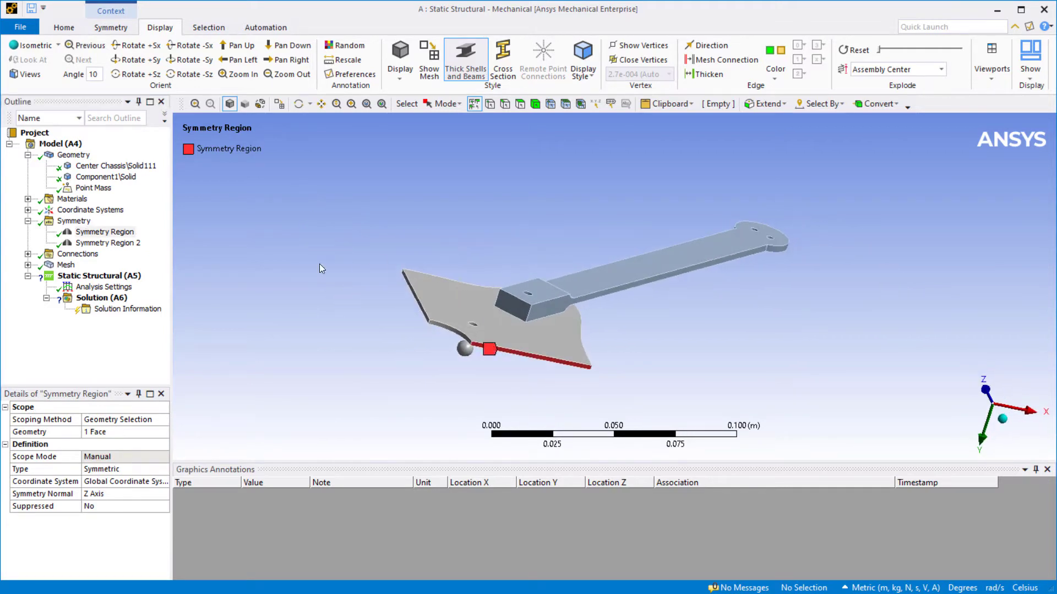
click(106, 244)
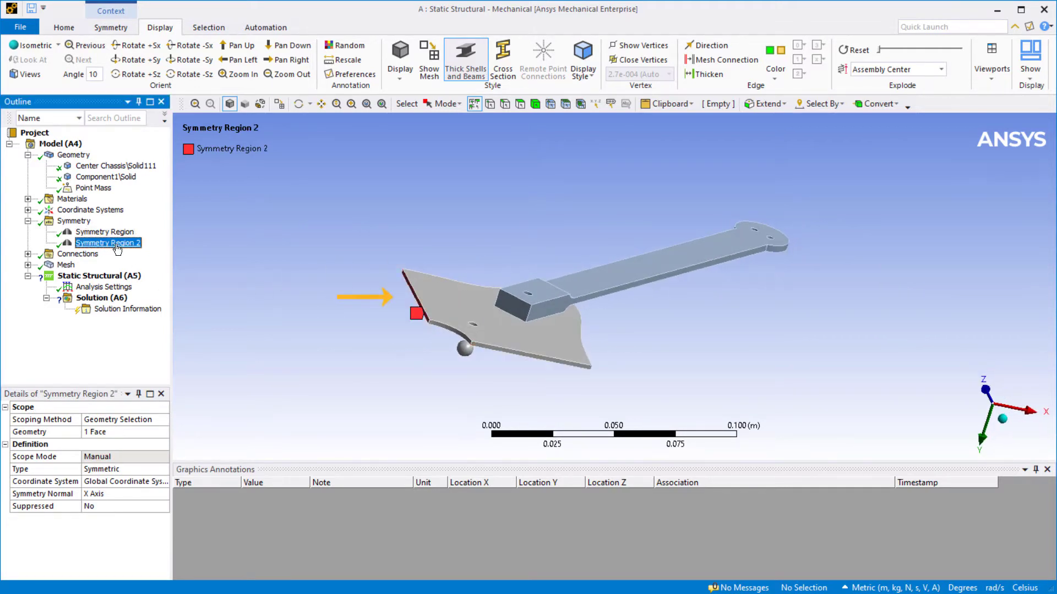
- Inspect the bonded contact region between the chassis and arm bodies
click(27, 254)
click(115, 276)
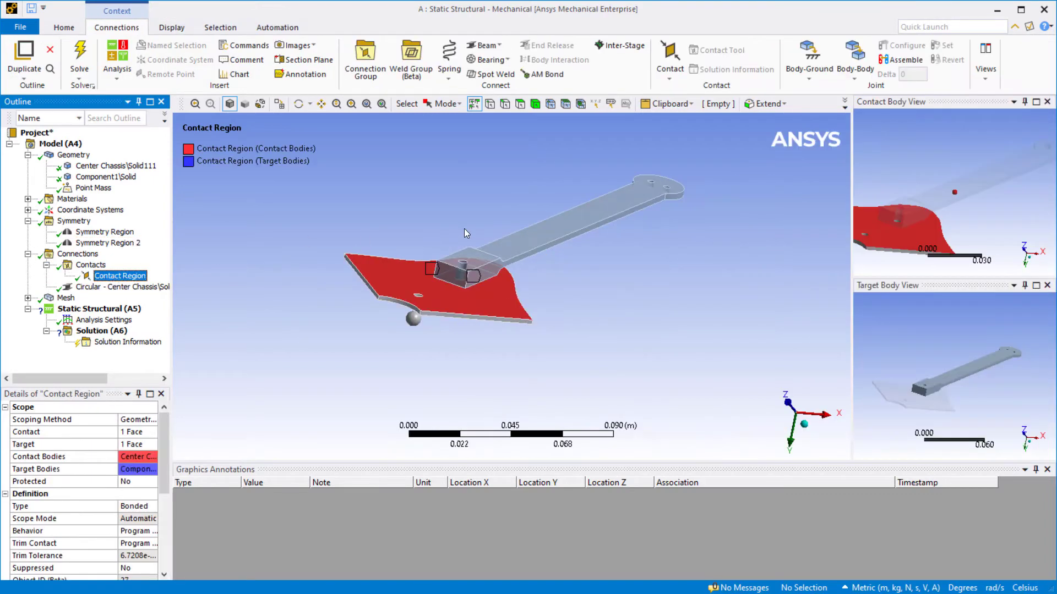
middle_drag(479, 330, 475, 170)
scroll(942, 332, up, 3)
ctrl+middle_drag(942, 333, 984, 387)
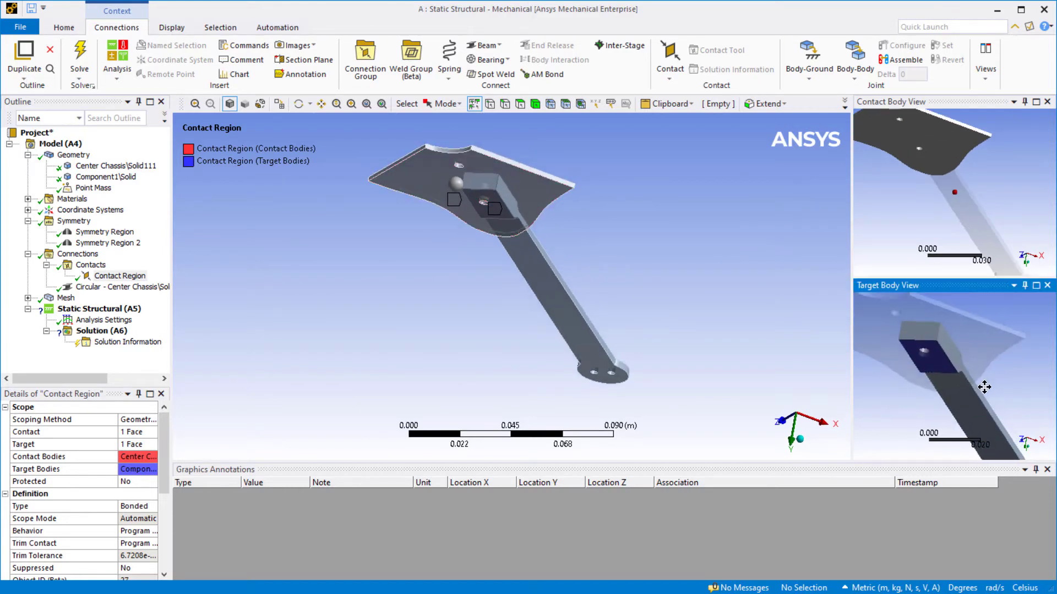
middle_drag(625, 247, 578, 282)
click(127, 286)
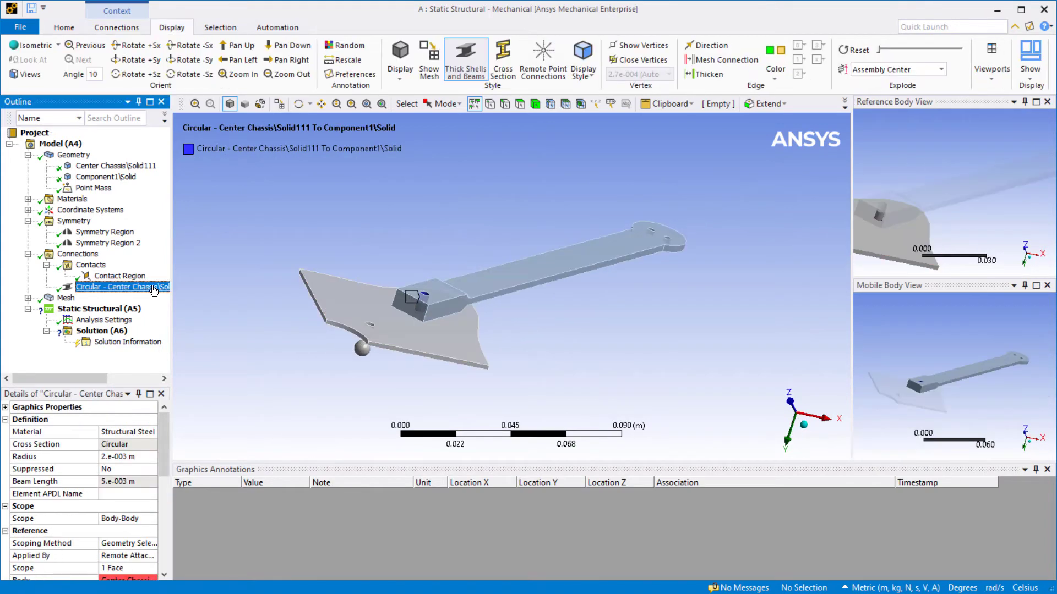
right_drag(365, 256, 459, 355)
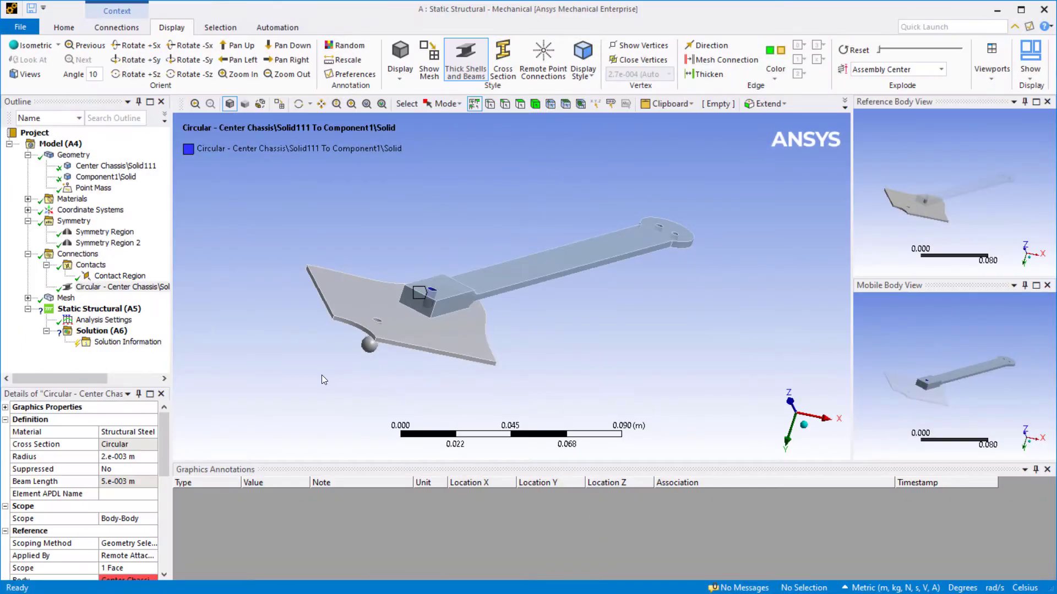
- Insert a Force load on the two hole faces at the arm tip
click(137, 310)
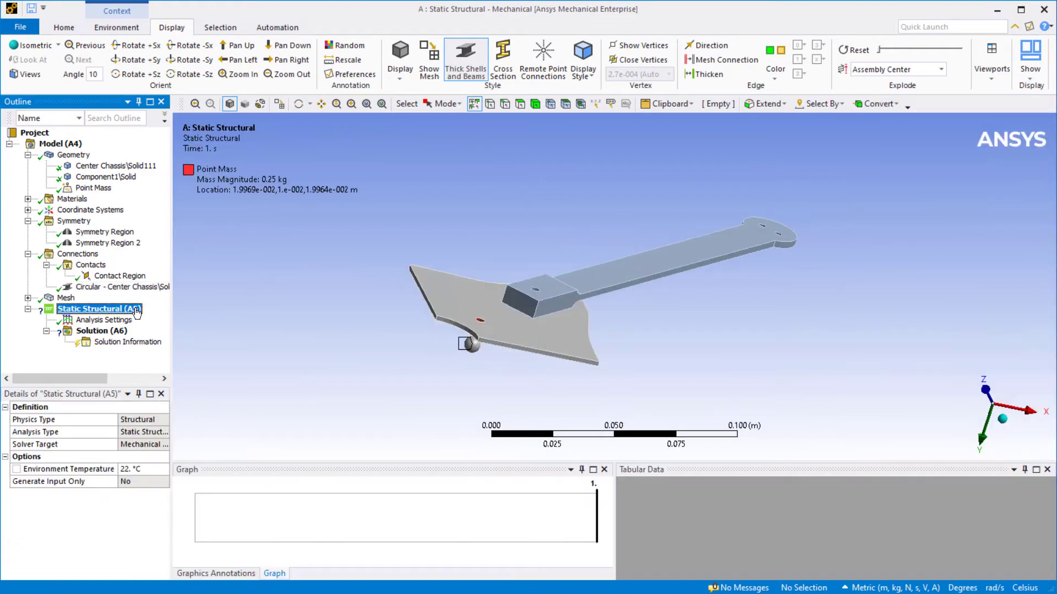
right_drag(740, 196, 788, 241)
click(549, 258)
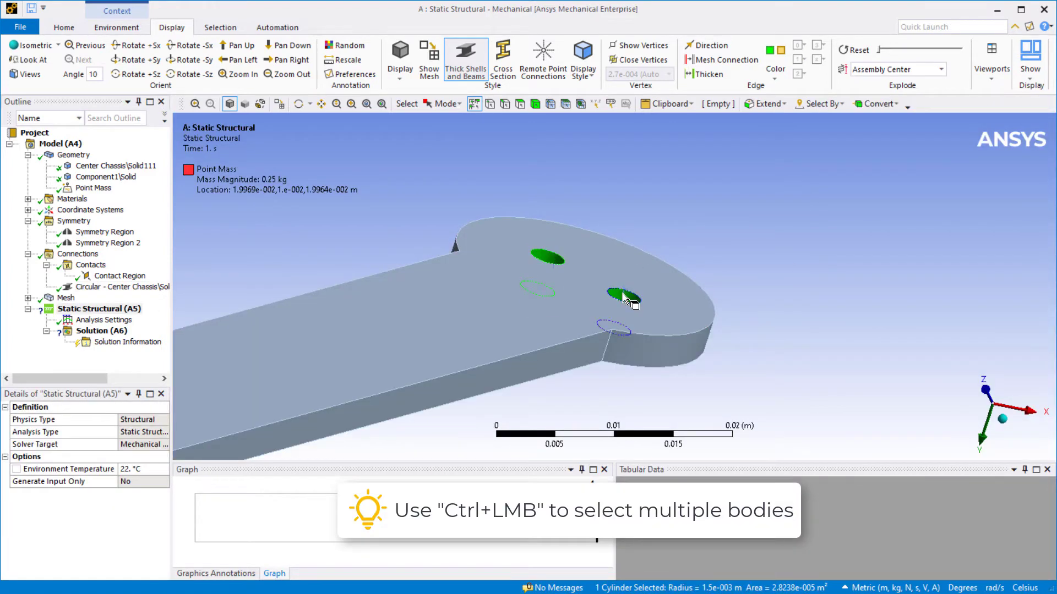
right_click(633, 255)
mouse_move(743, 269)
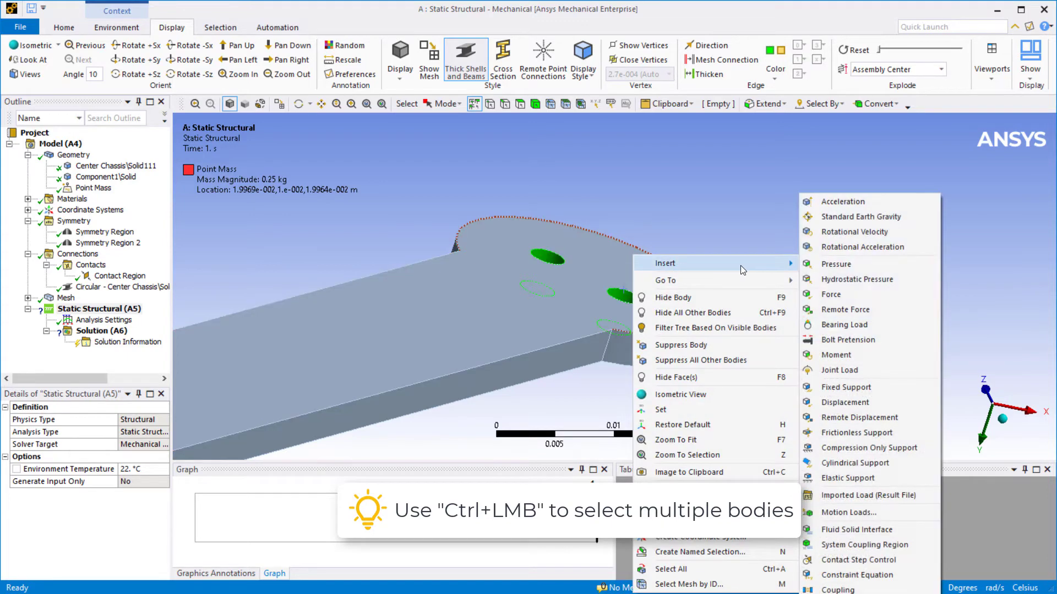
click(823, 296)
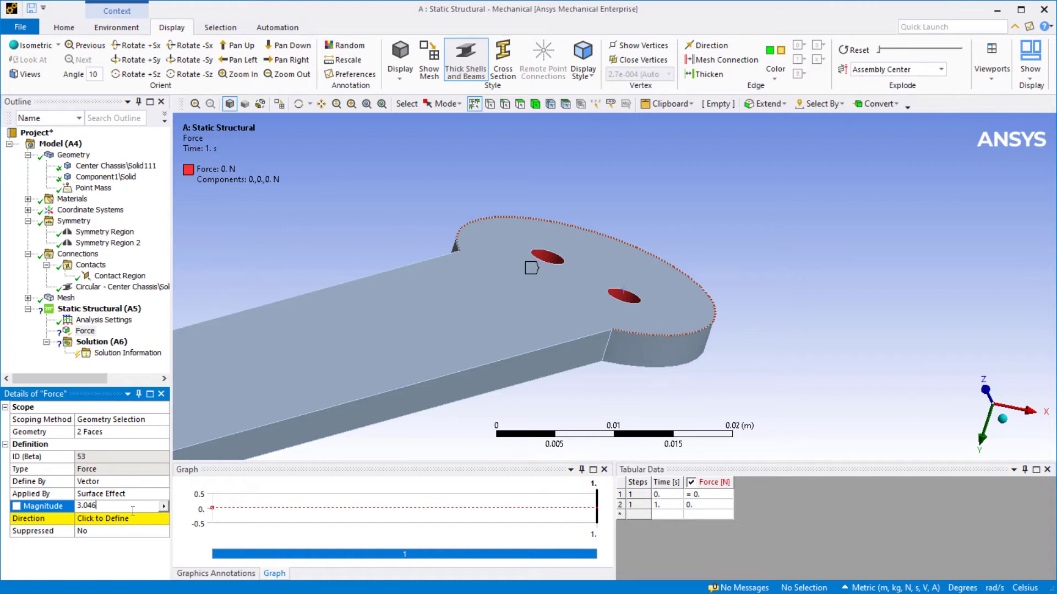
- Set the force magnitude to 3.0469 N and direct it along negative Y
key(Return)
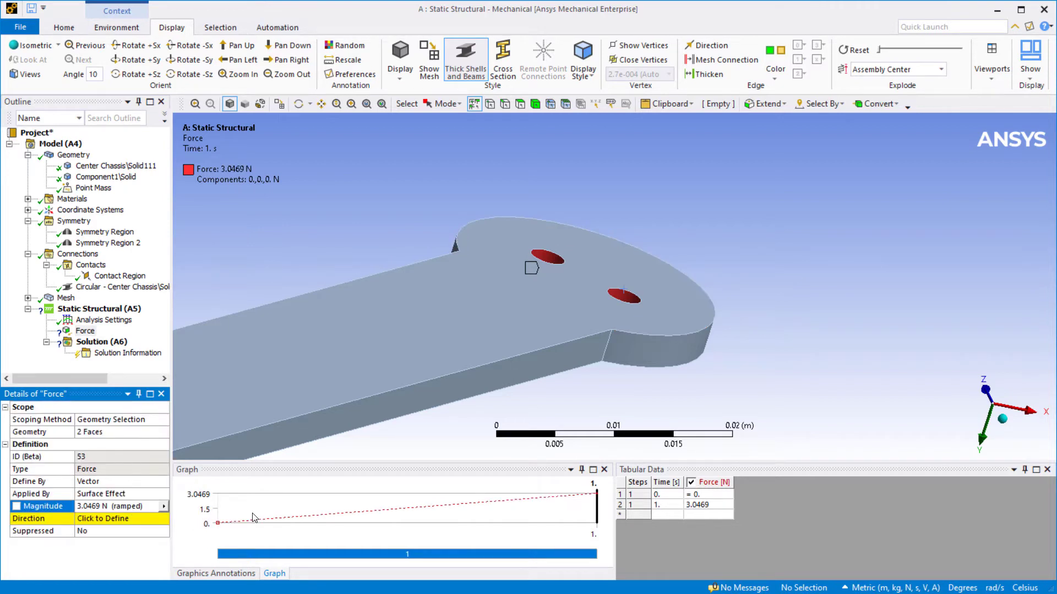
click(549, 261)
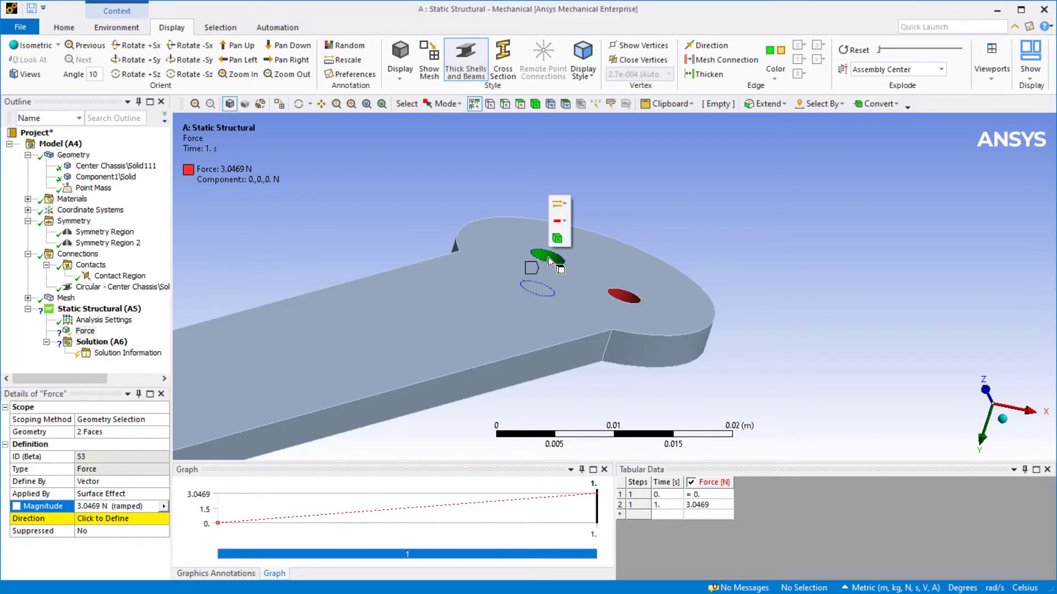
click(128, 519)
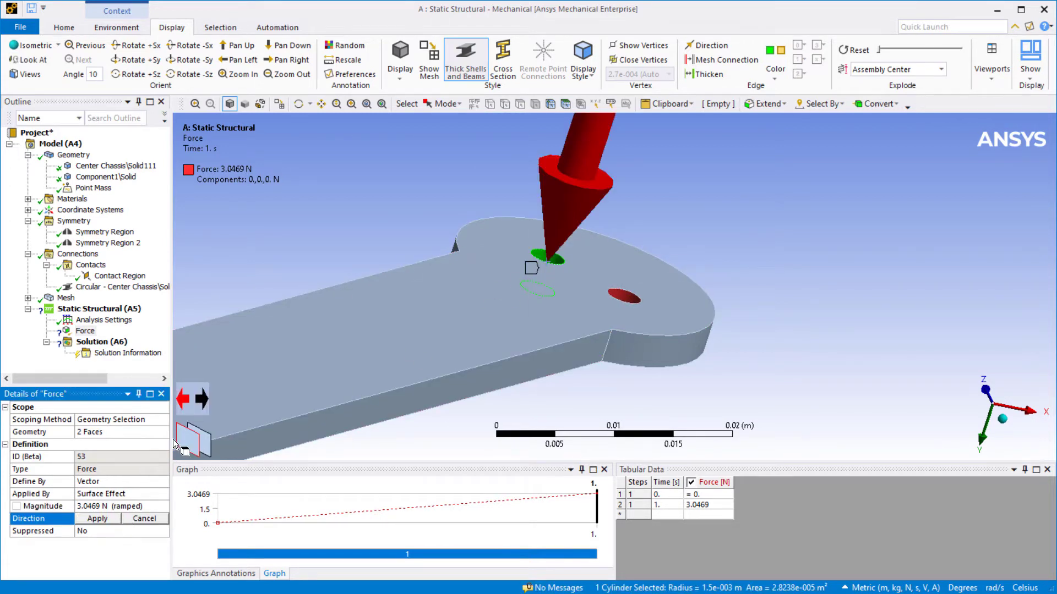
click(203, 397)
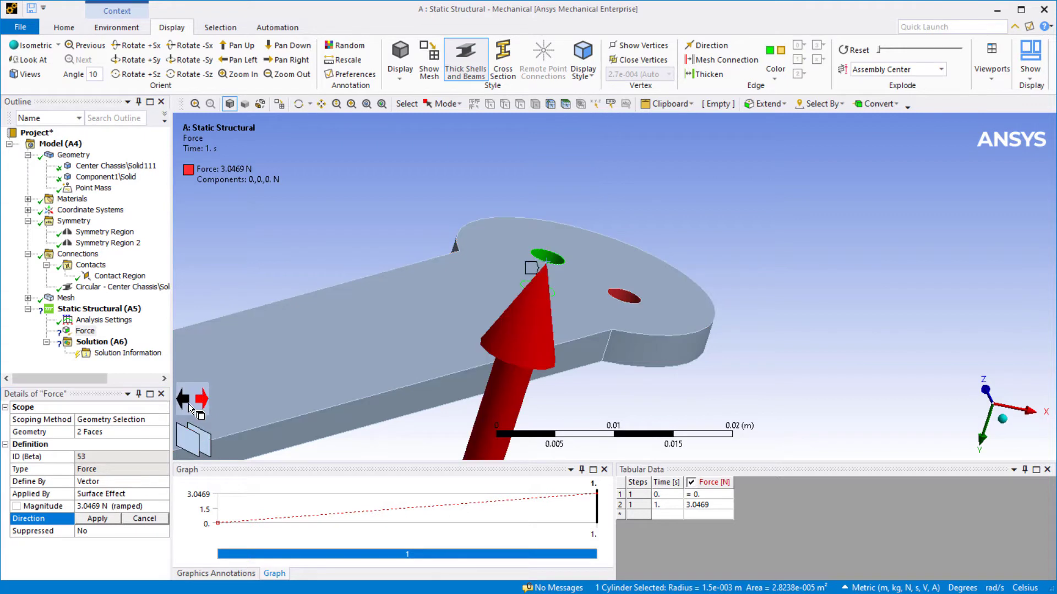
click(97, 519)
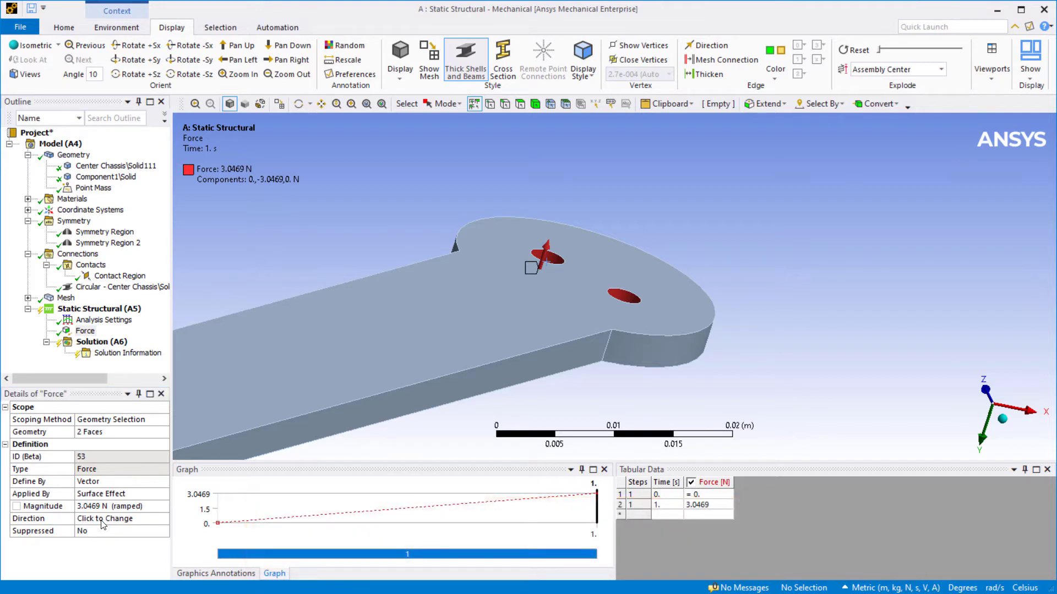
- Add Standard Earth Gravity of 9.8066 m/s² acting in the +Y direction
click(127, 309)
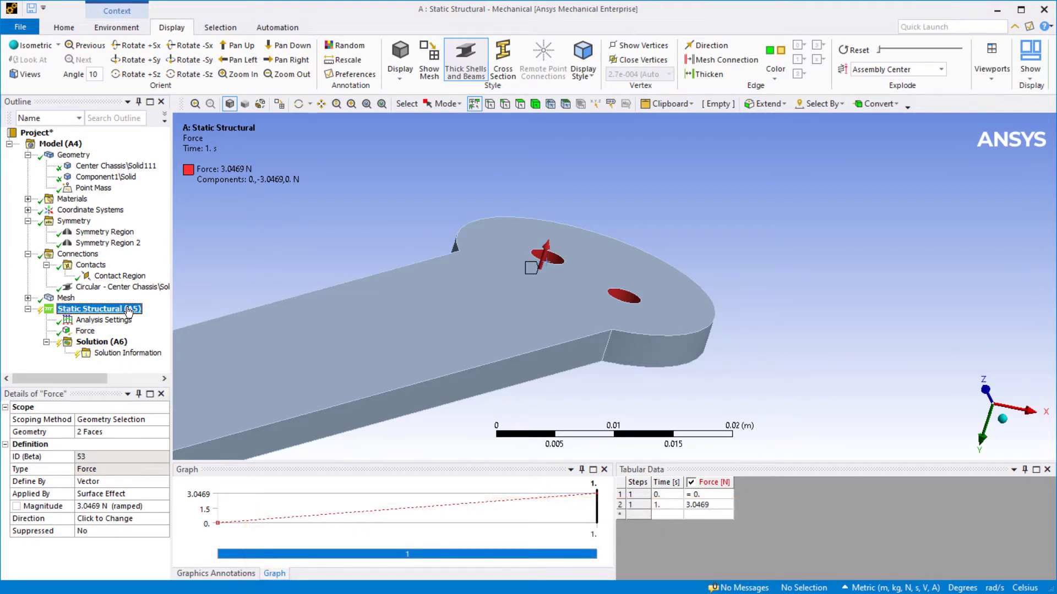
right_click(127, 309)
mouse_move(264, 315)
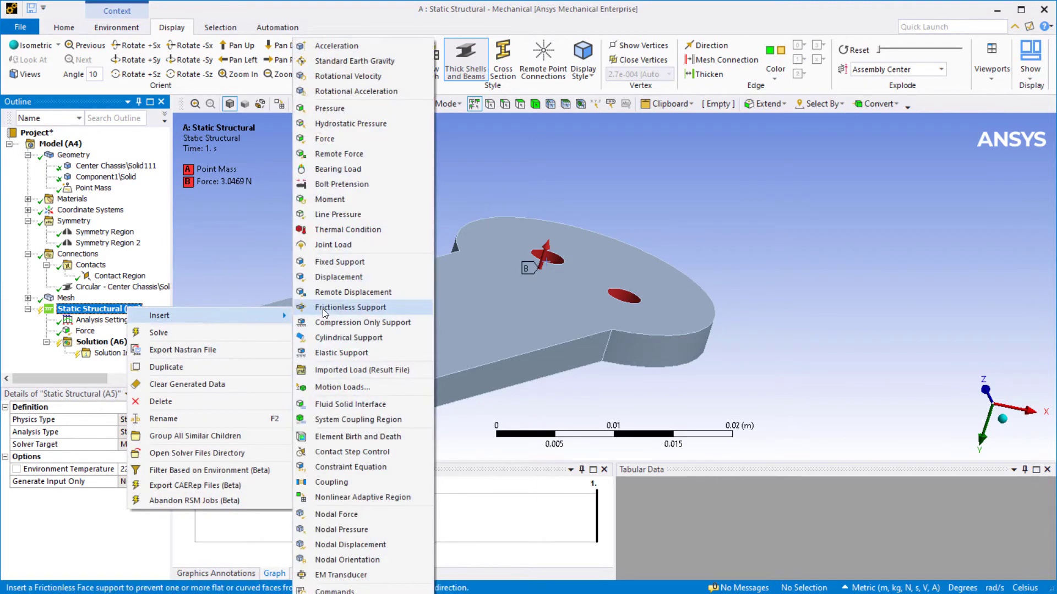
click(344, 61)
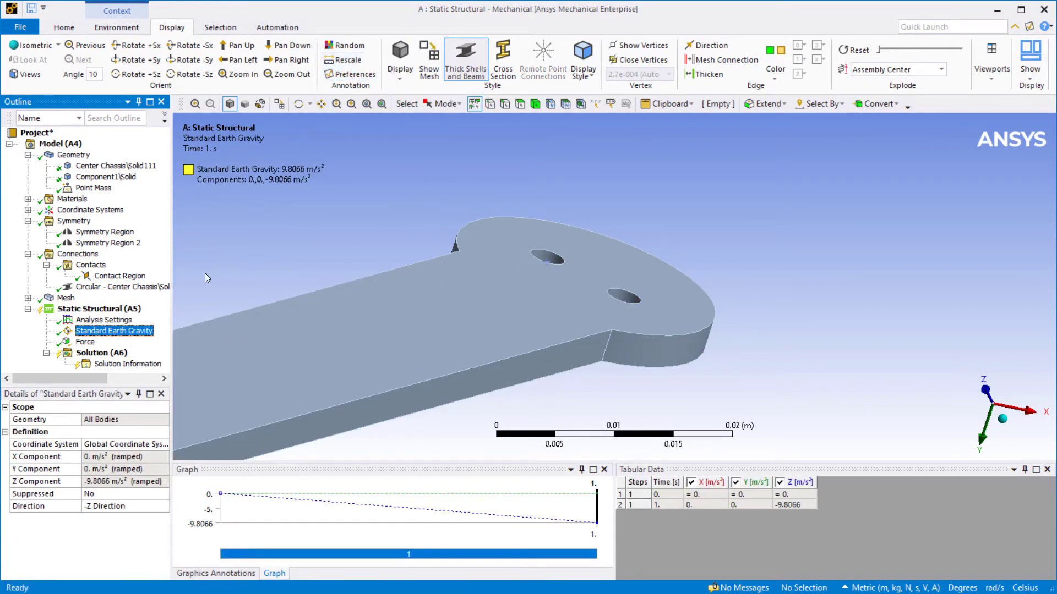
click(141, 507)
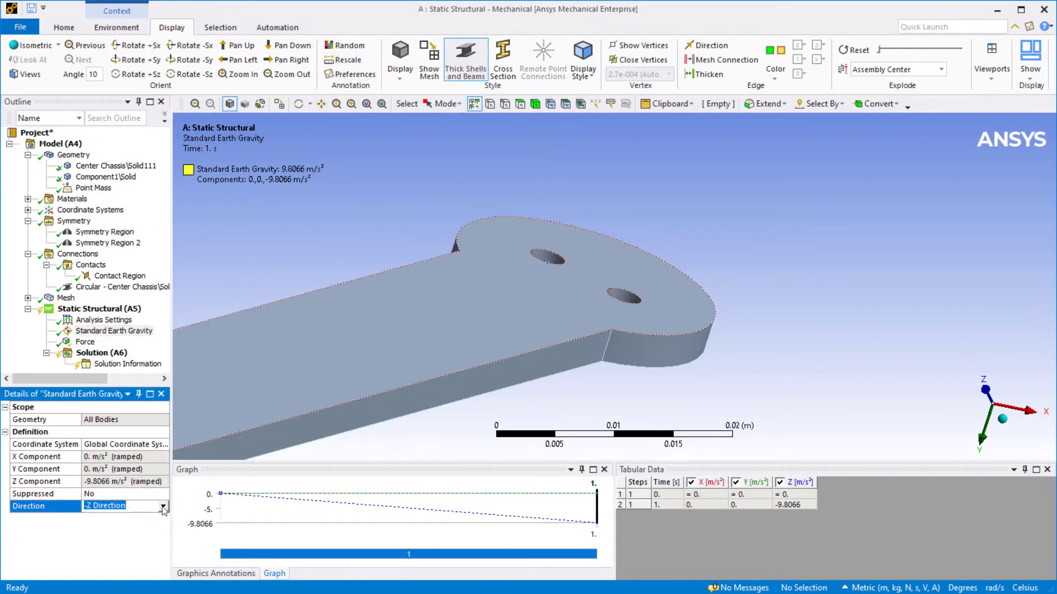
click(163, 506)
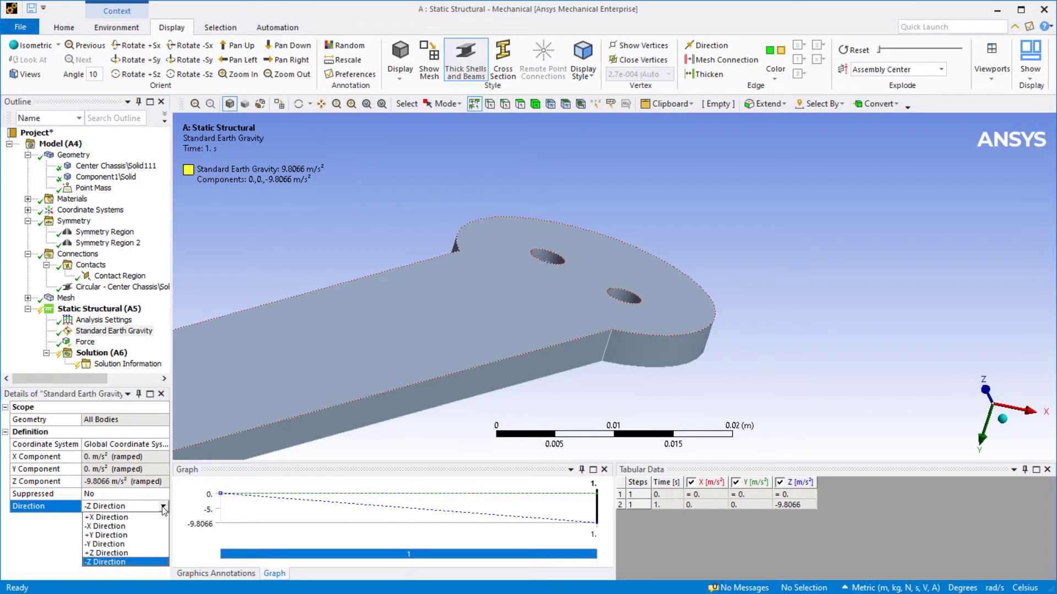
click(147, 536)
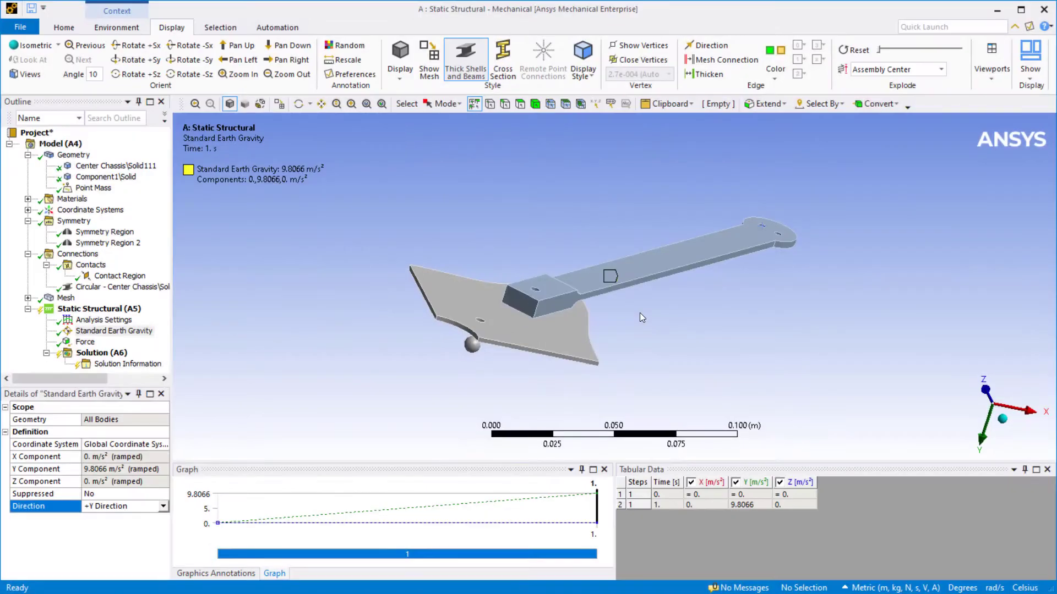
click(117, 320)
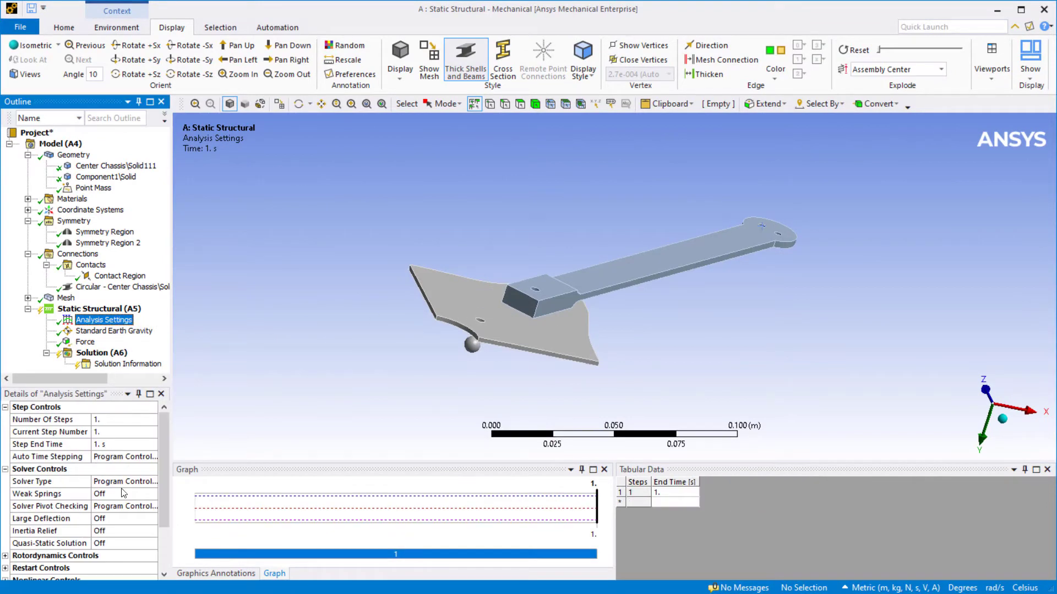
- Set Weak Springs to On in the Analysis Settings
click(142, 494)
click(152, 493)
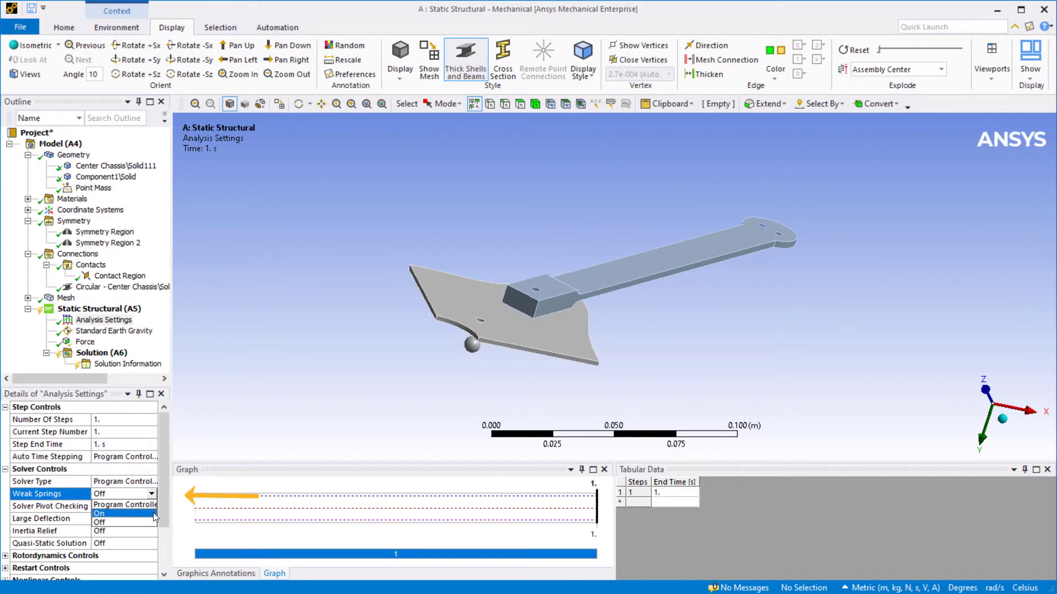
click(154, 517)
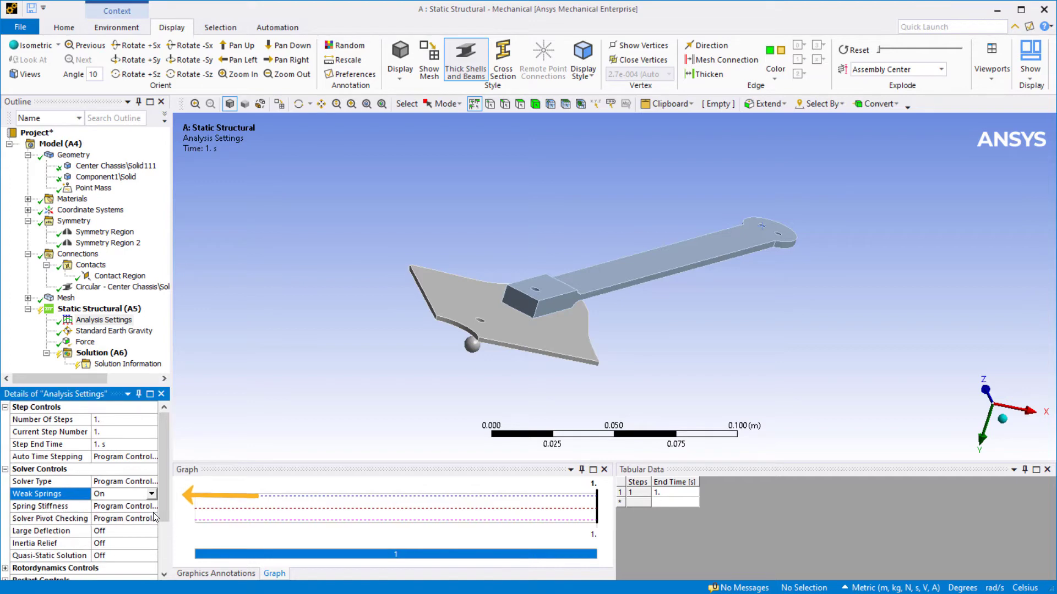
- Solve the Static Structural (A5) analysis
click(128, 310)
right_click(128, 309)
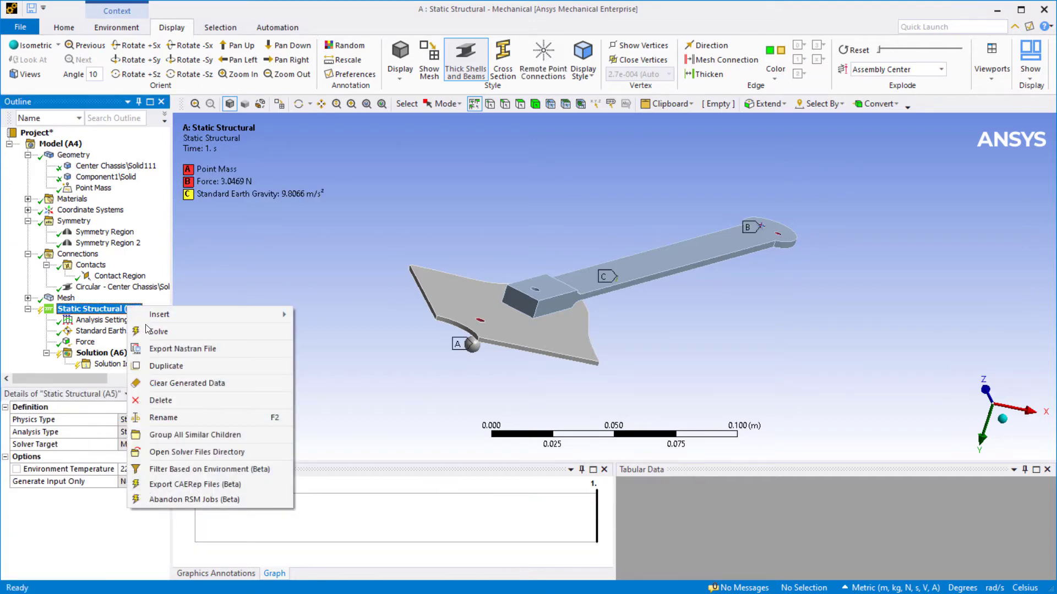
click(152, 332)
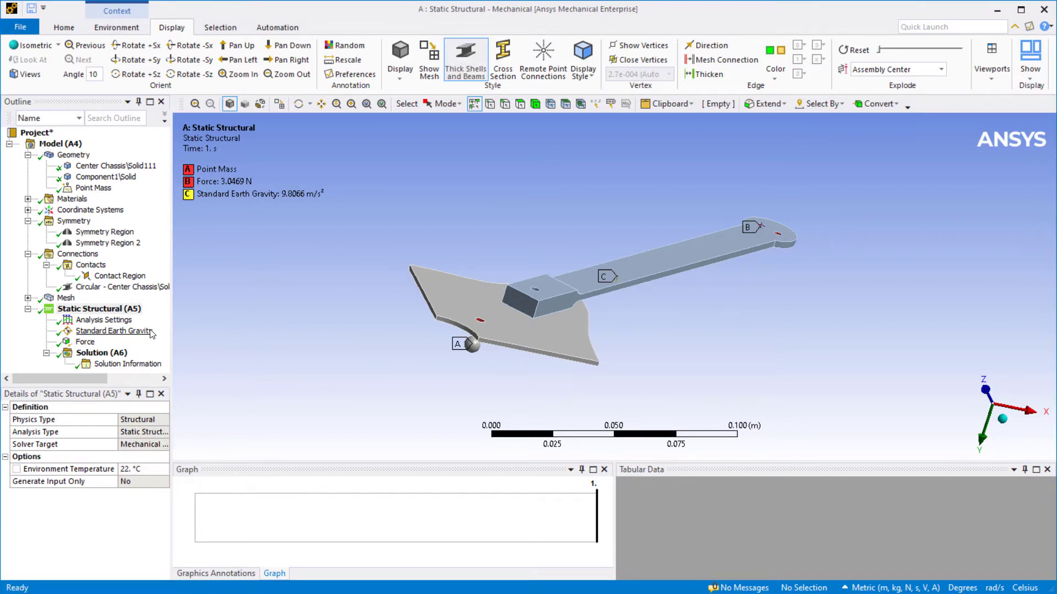
- Insert a Total Deformation result under Solution and evaluate all results
right_click(116, 352)
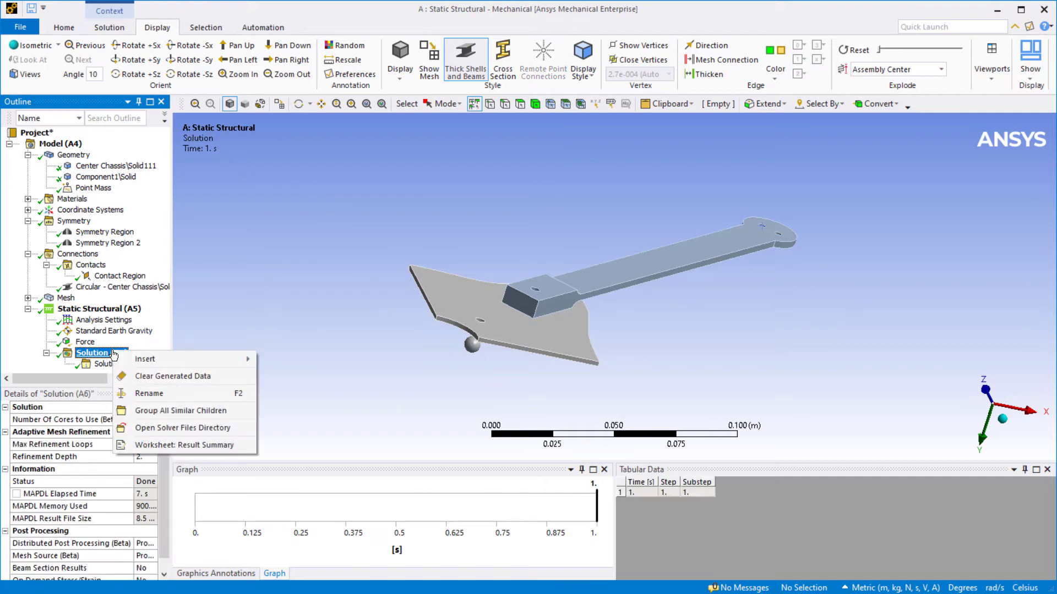
mouse_move(220, 359)
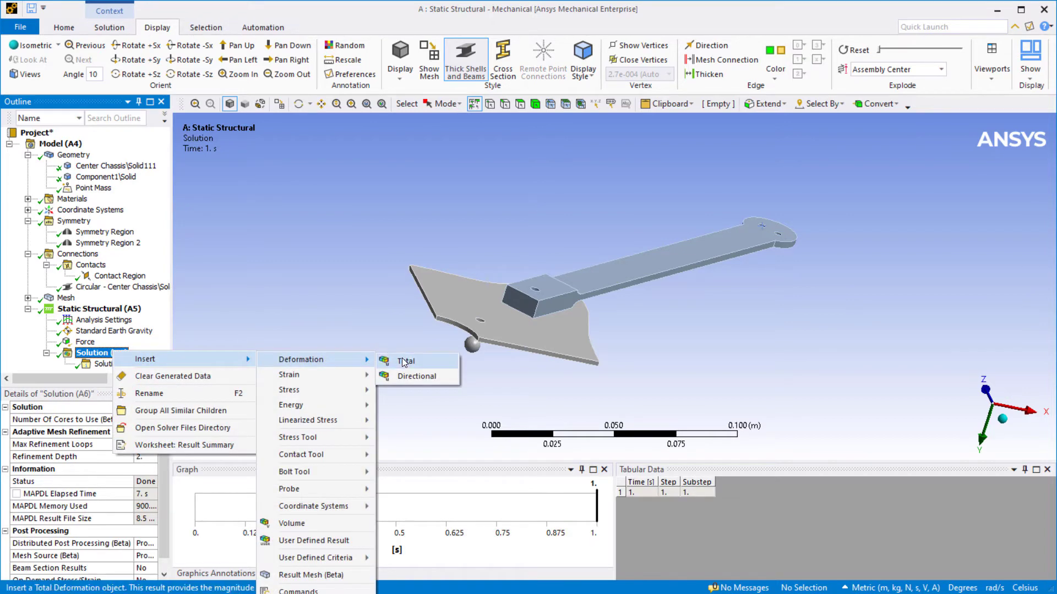
click(403, 362)
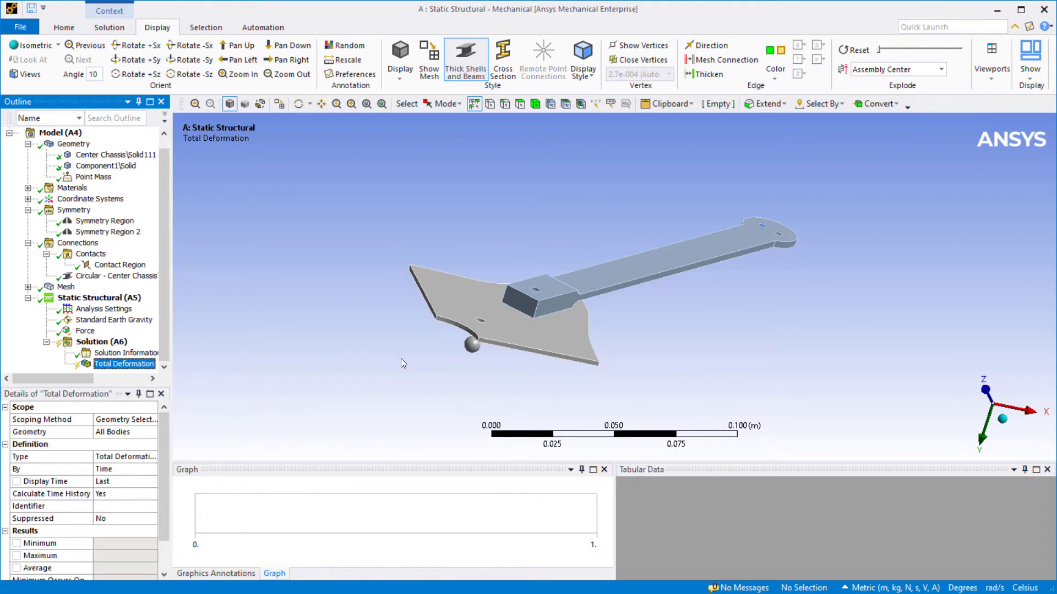
right_click(135, 365)
click(176, 389)
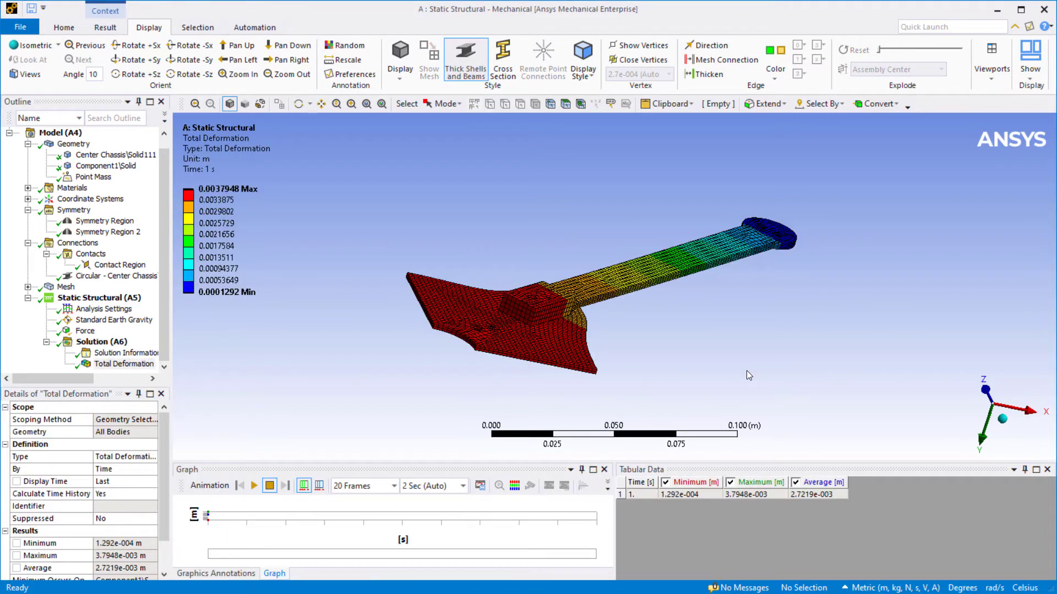
- Show the whole deformed drone arm from the front, zoomed to fit
middle_drag(746, 372, 961, 414)
click(981, 418)
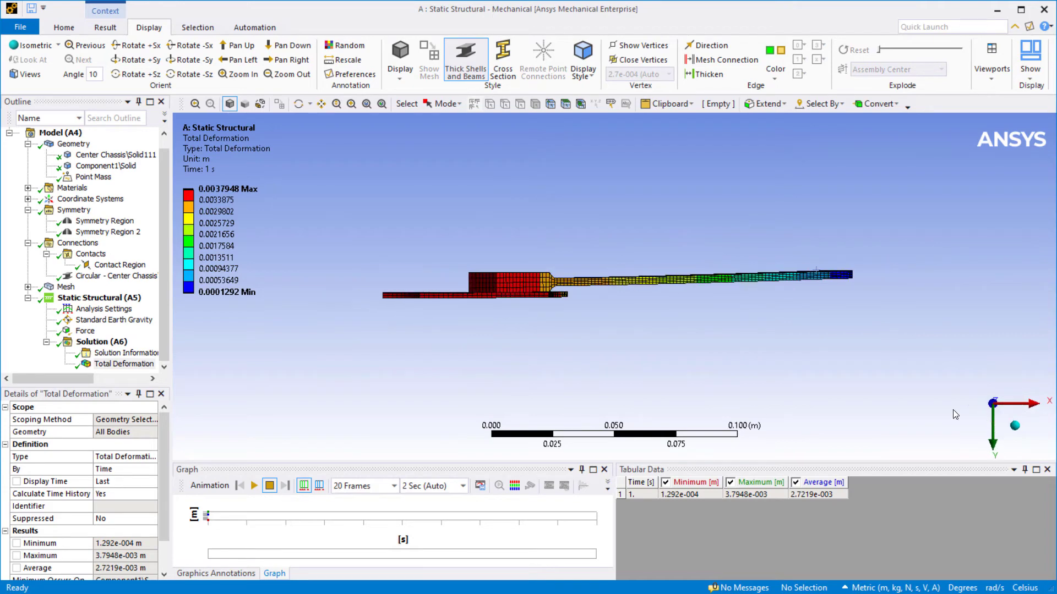
click(534, 278)
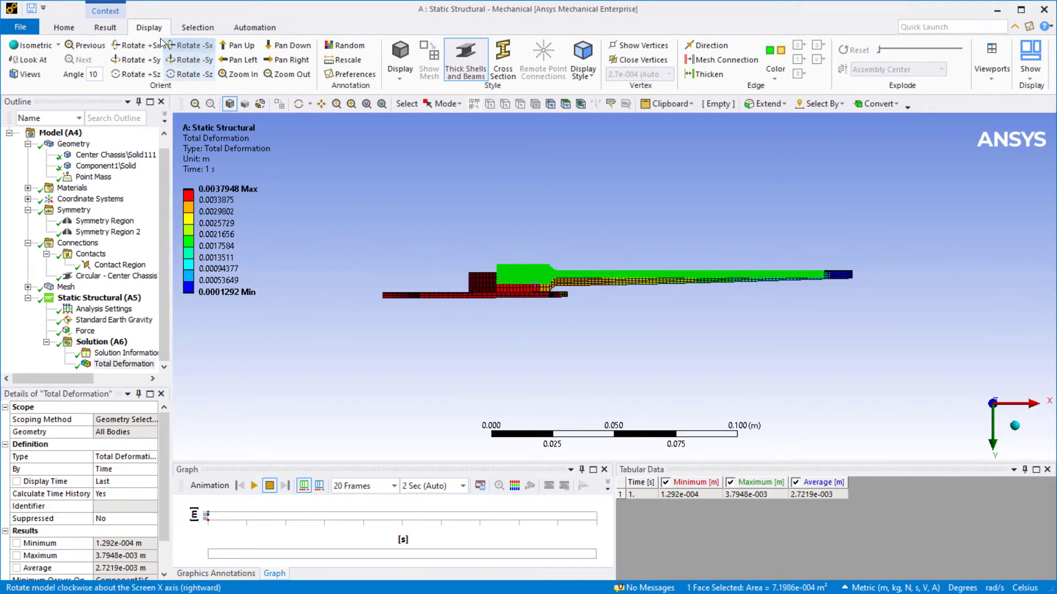
click(34, 59)
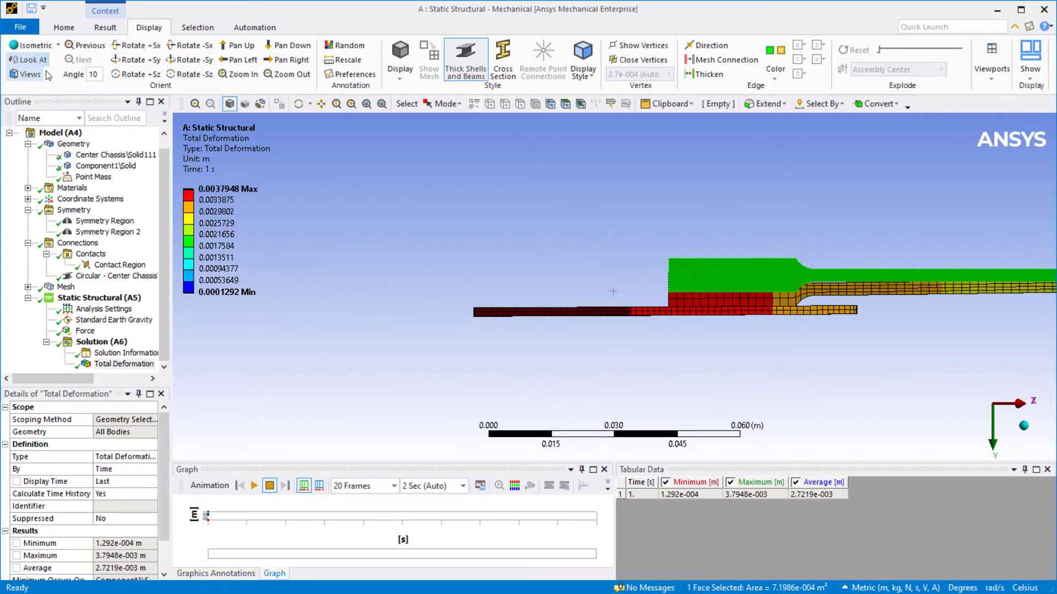
right_click(477, 207)
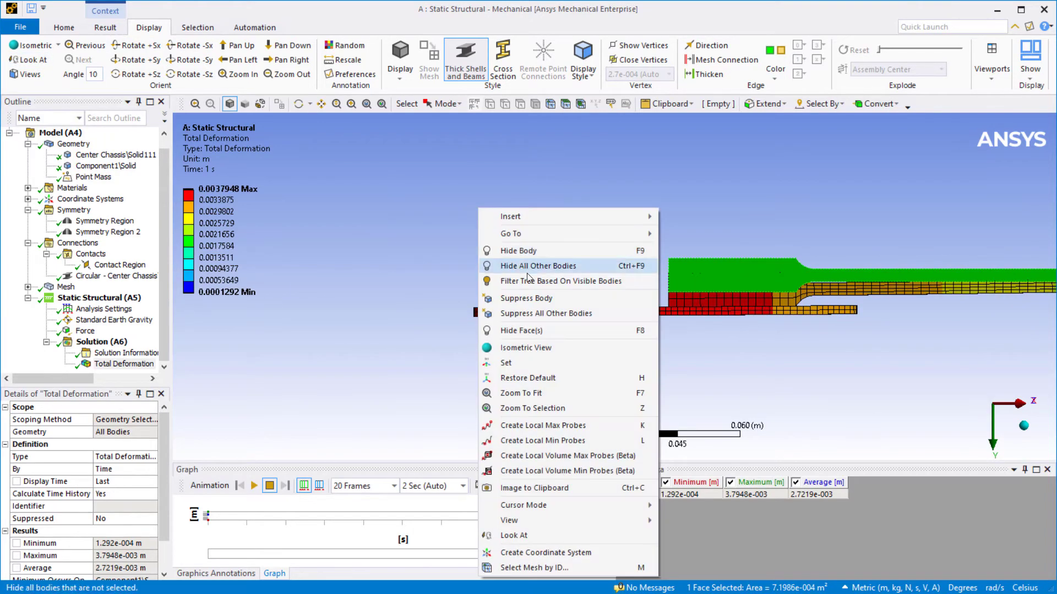
click(556, 389)
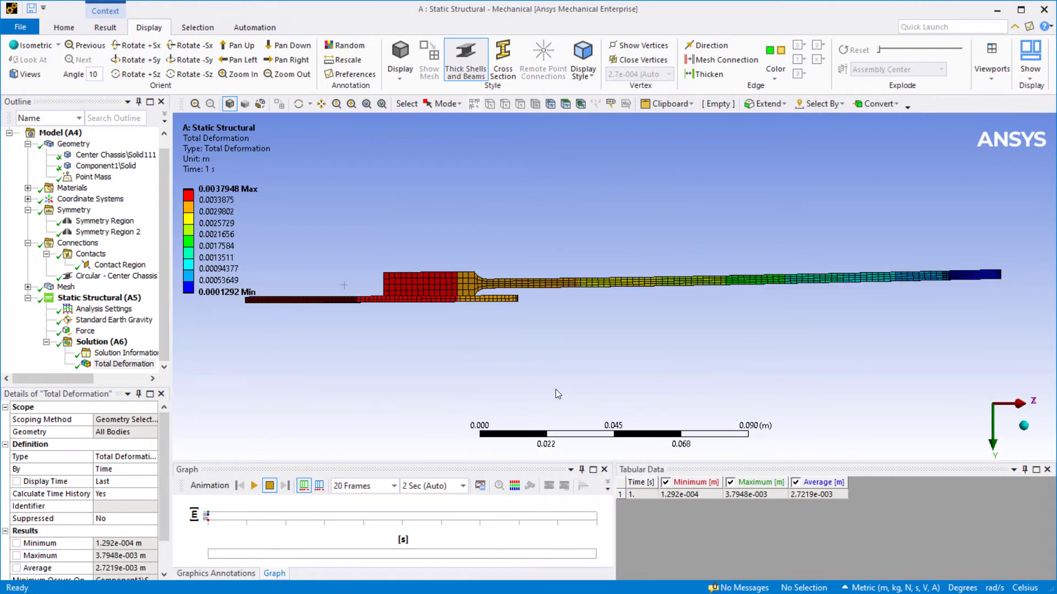
- Show the undeformed wireframe over the Total Deformation plot
click(106, 28)
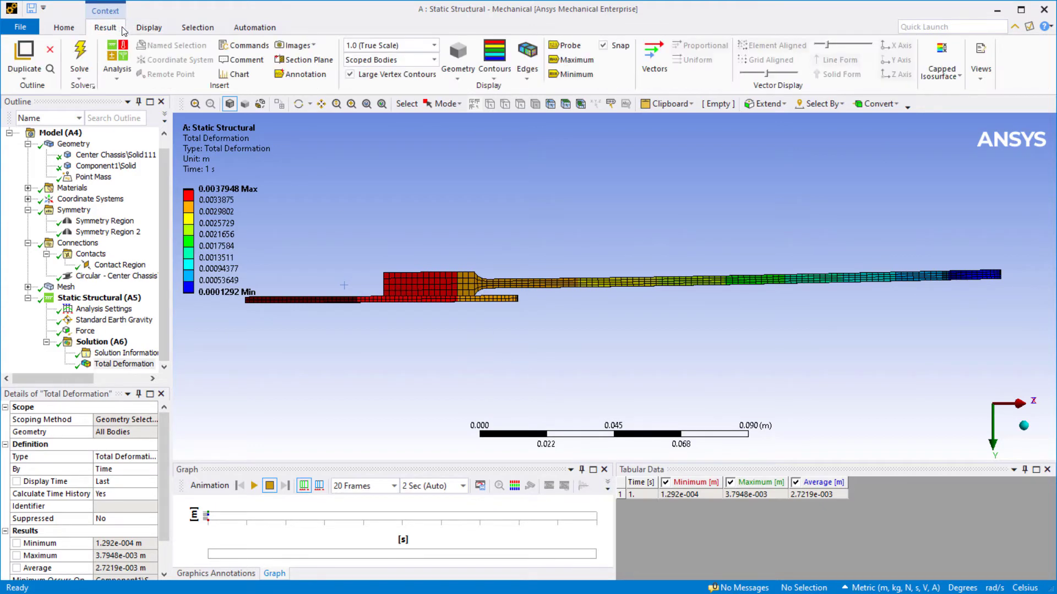
click(533, 80)
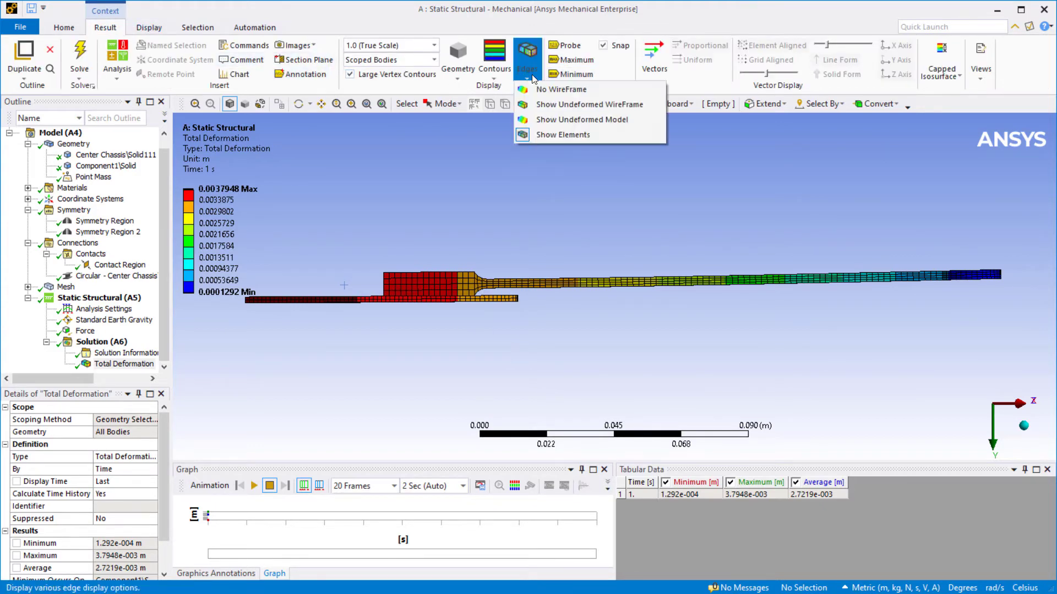
click(543, 105)
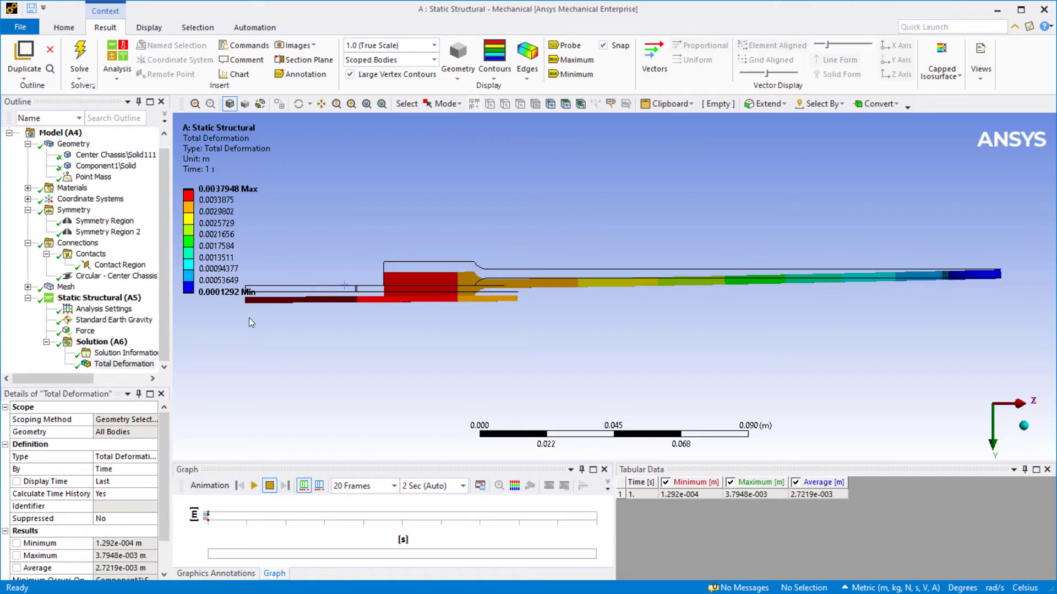
right_click(110, 345)
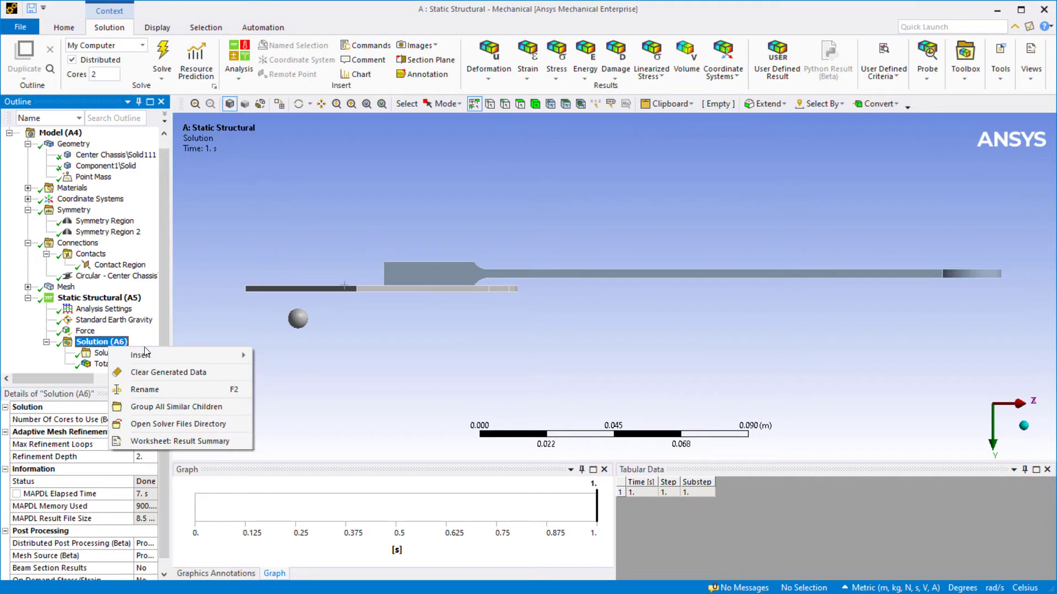
- Insert a Y Axis Directional Deformation result and evaluate all results
mouse_move(186, 353)
mouse_move(309, 355)
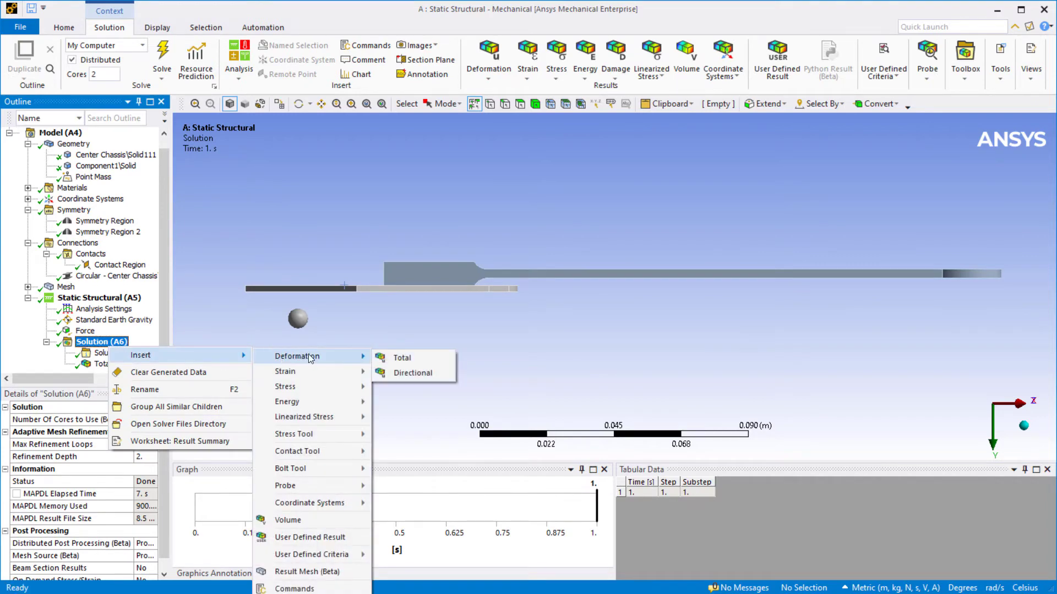
click(402, 370)
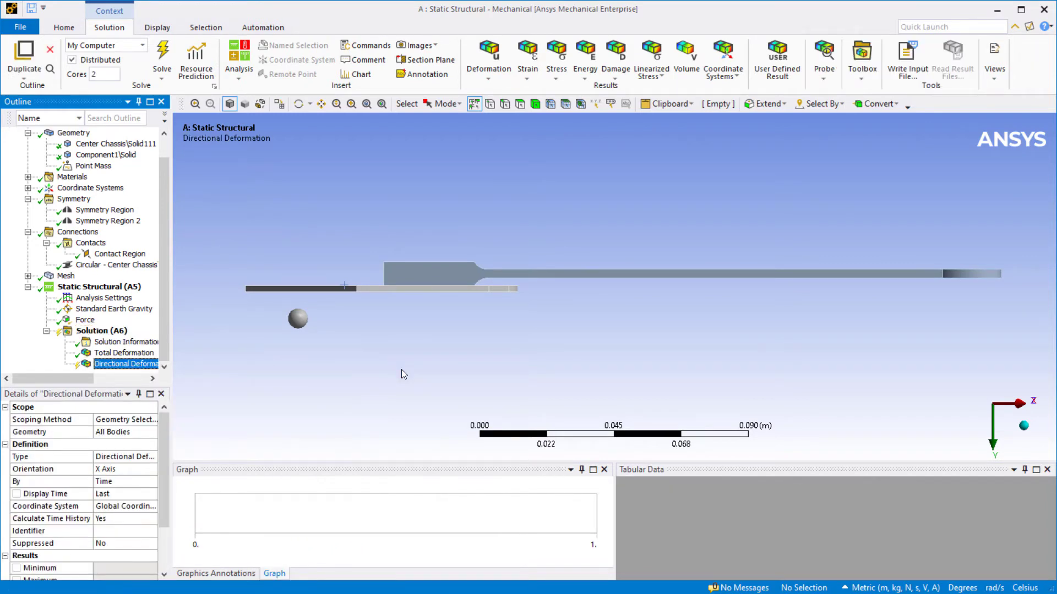
click(149, 471)
click(153, 471)
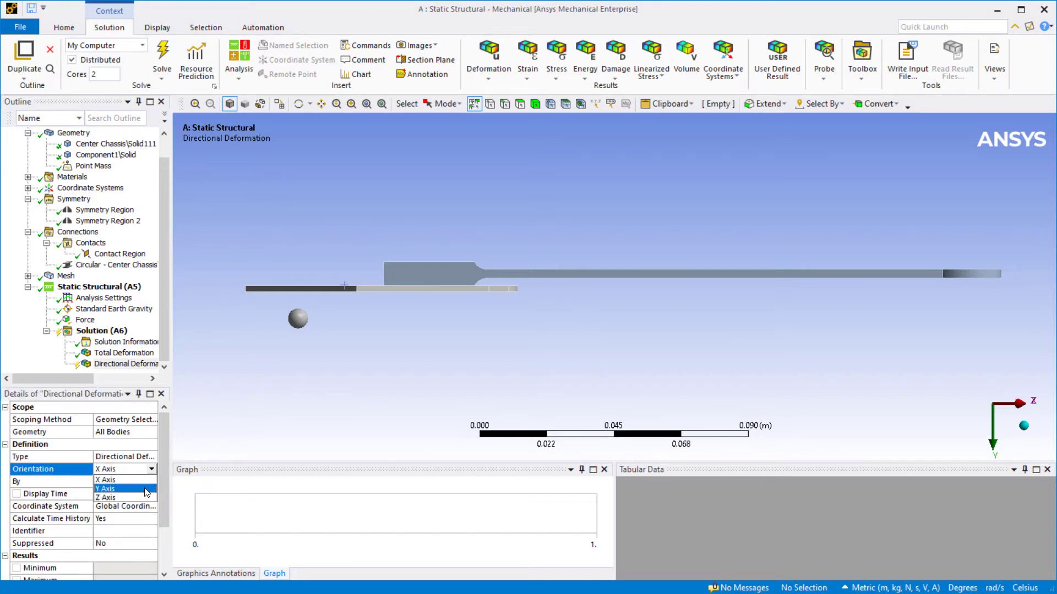
click(145, 488)
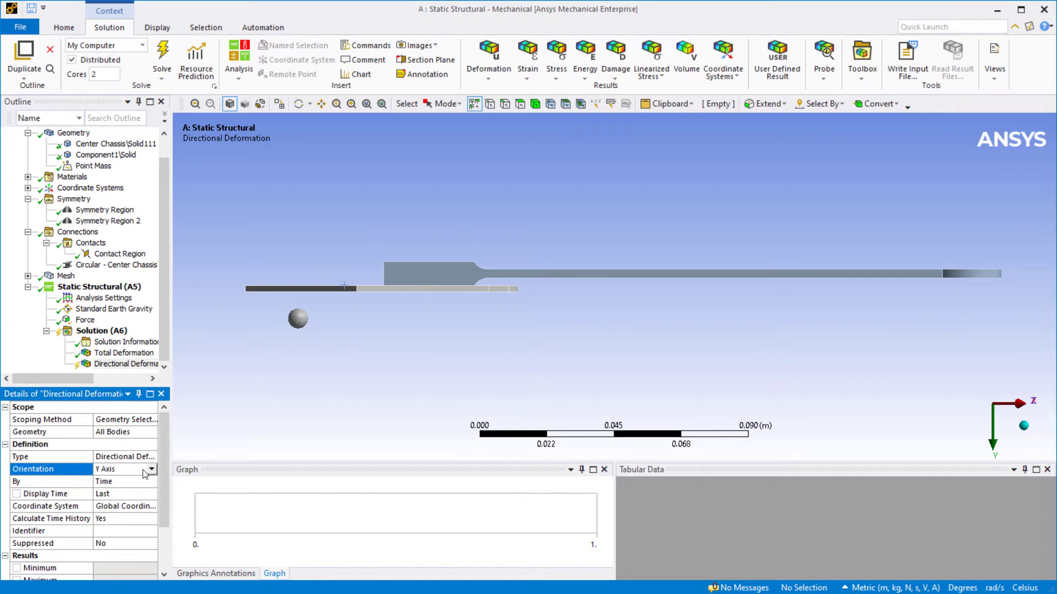
right_click(138, 367)
click(174, 391)
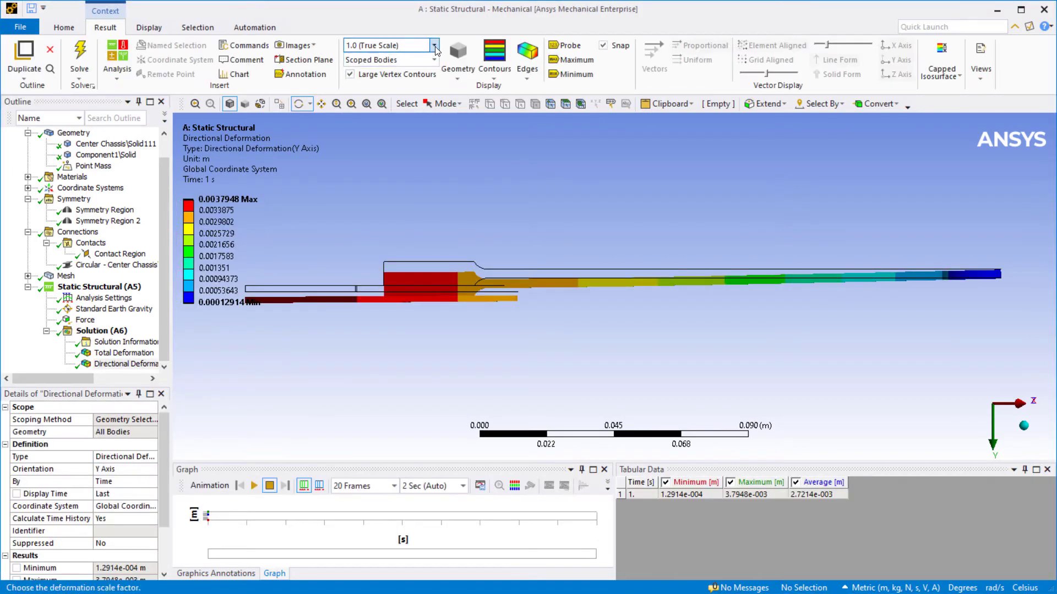
- Set the deformation scale to 7.1 (2x Auto), then play and stop the animation
click(433, 46)
click(395, 94)
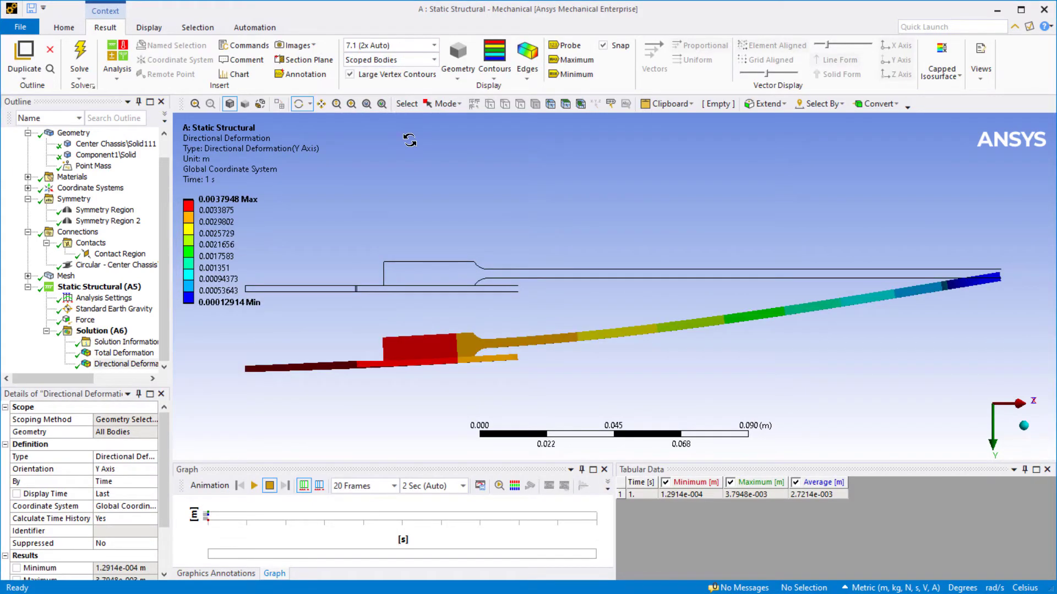
click(253, 487)
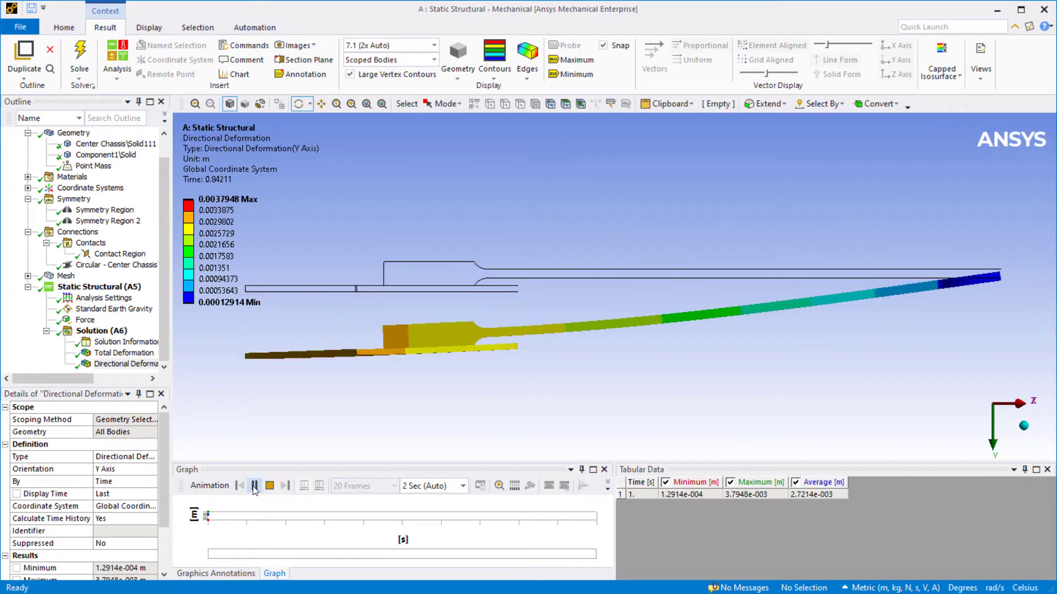
click(254, 486)
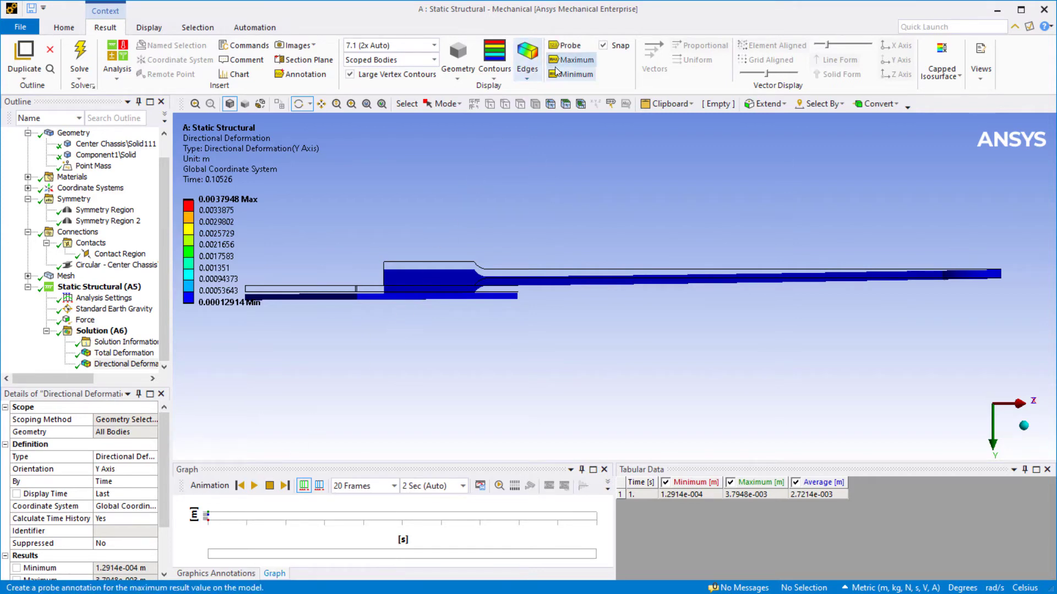
- Probe the deformation at the arm tip (2.9204e-004 m) and near the hub (3.3093e-003 m)
click(570, 46)
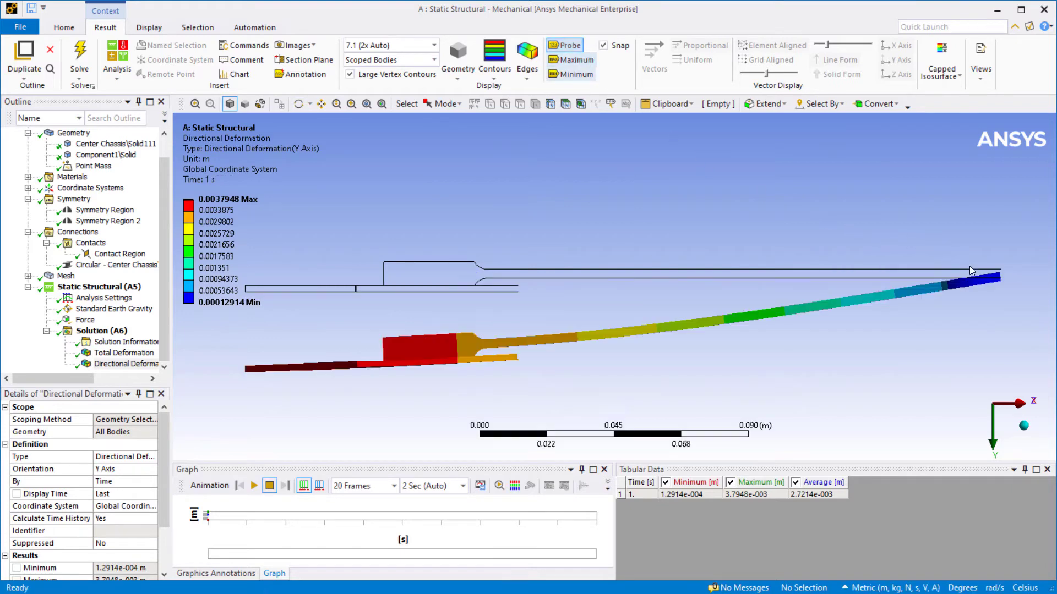
click(980, 280)
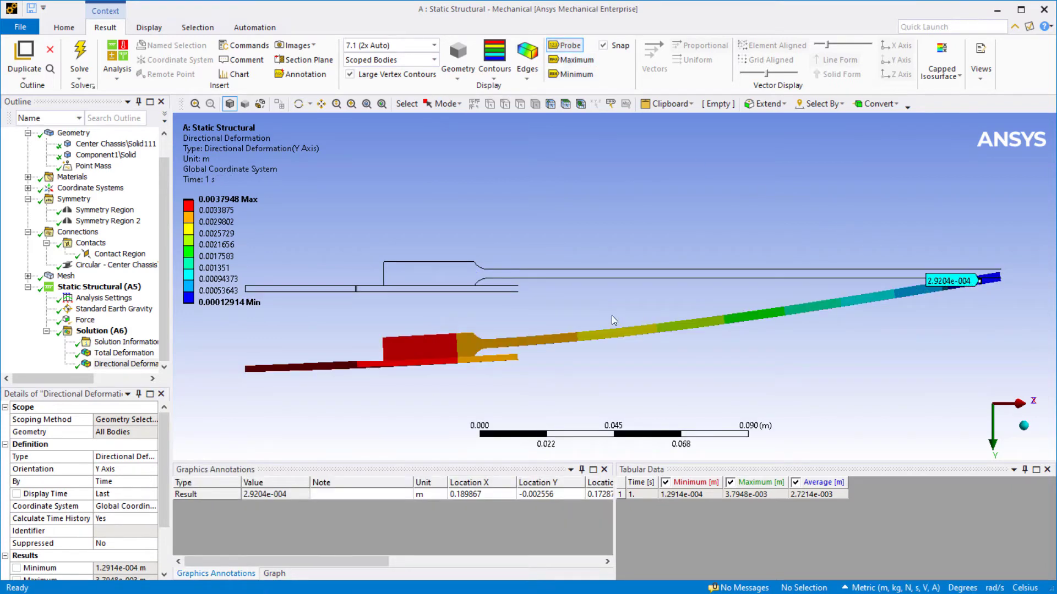
click(486, 341)
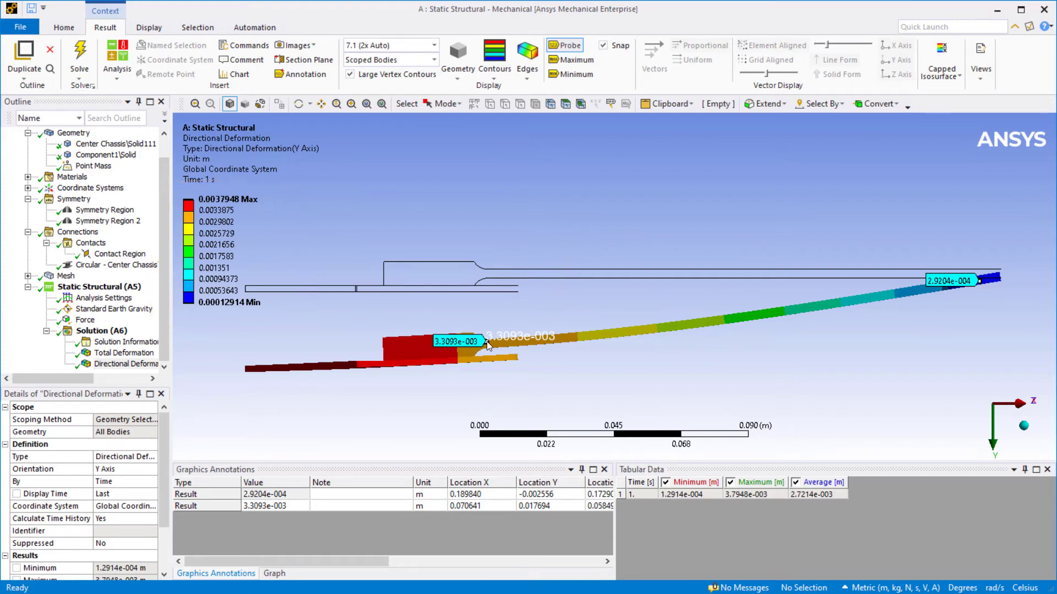
- Search the Solution Information worksheet for 'mass sum' and find the TOTAL MASS of 0.31120
click(125, 345)
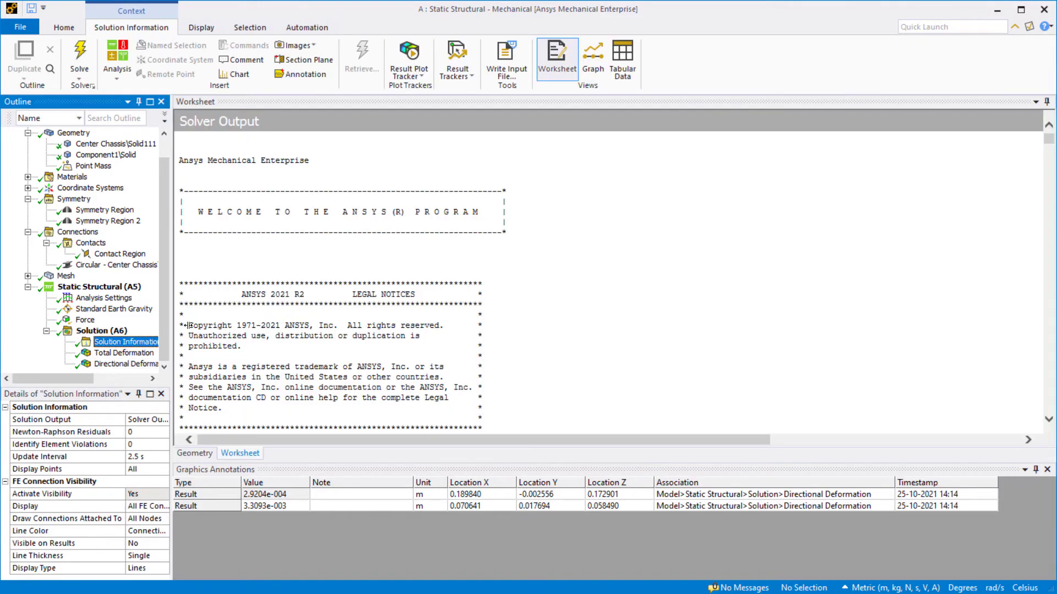
click(311, 101)
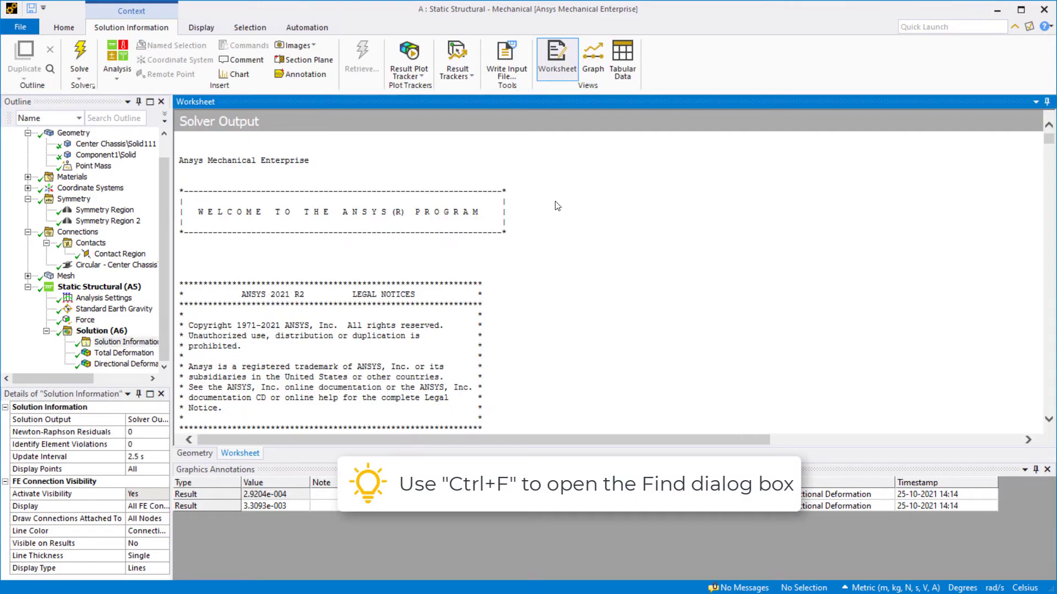
key(ctrl+f)
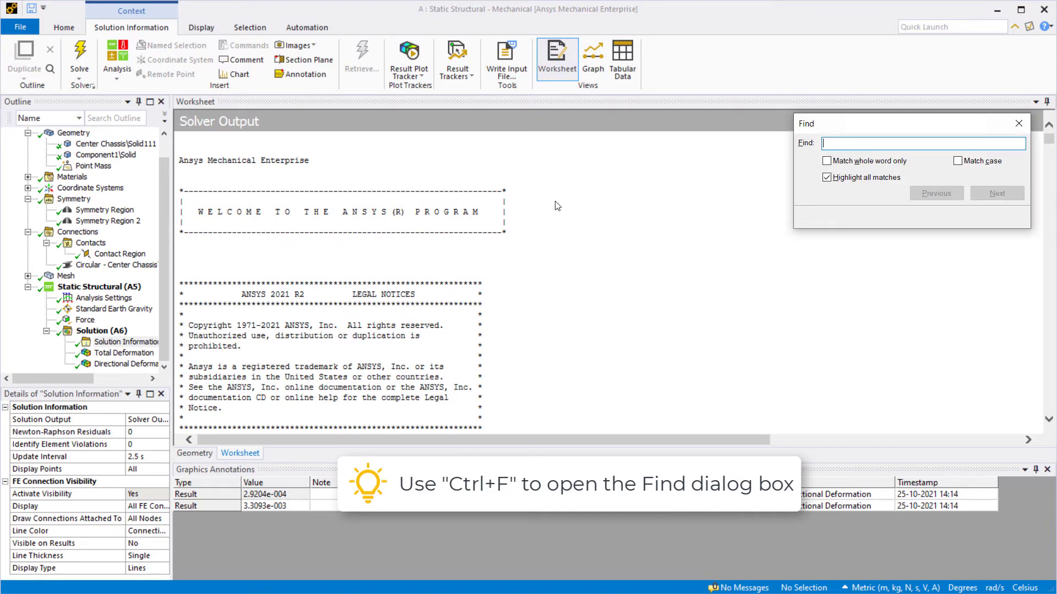
text(mass)
key(Return)
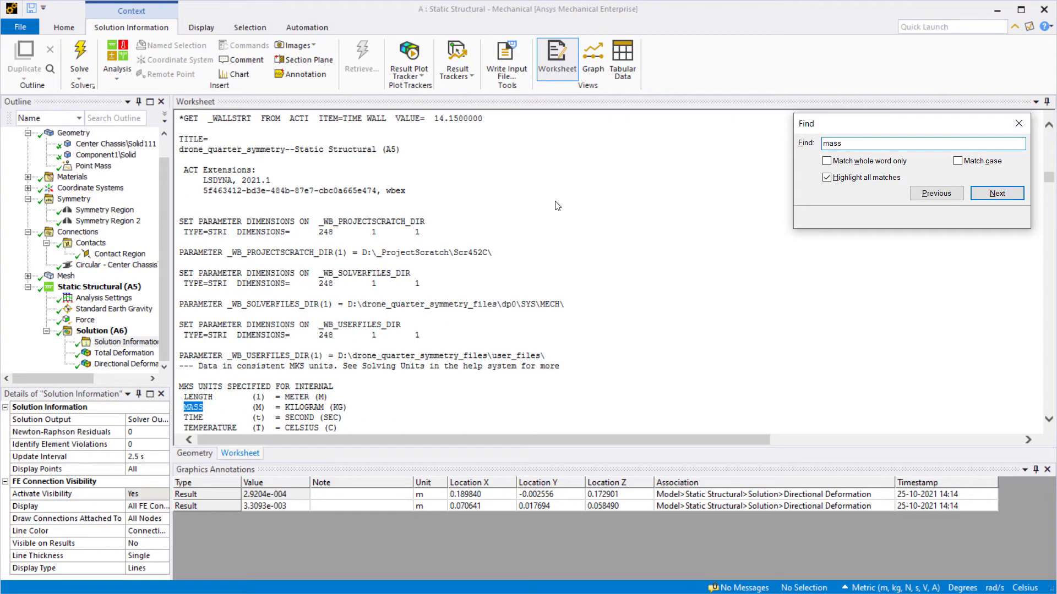
text(sum)
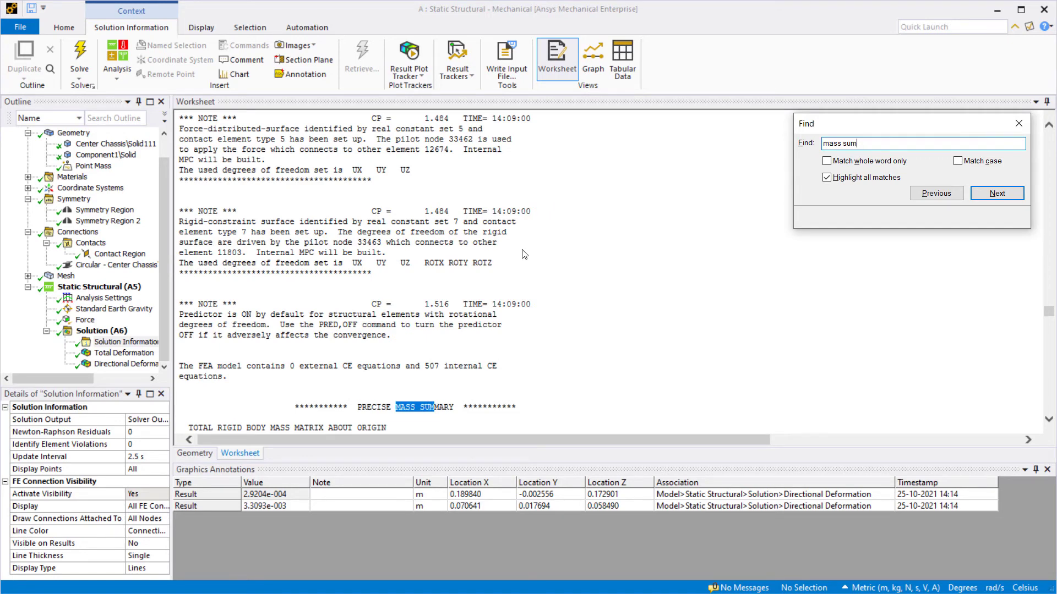
scroll(523, 254, down, 3)
scroll(524, 254, down, 2)
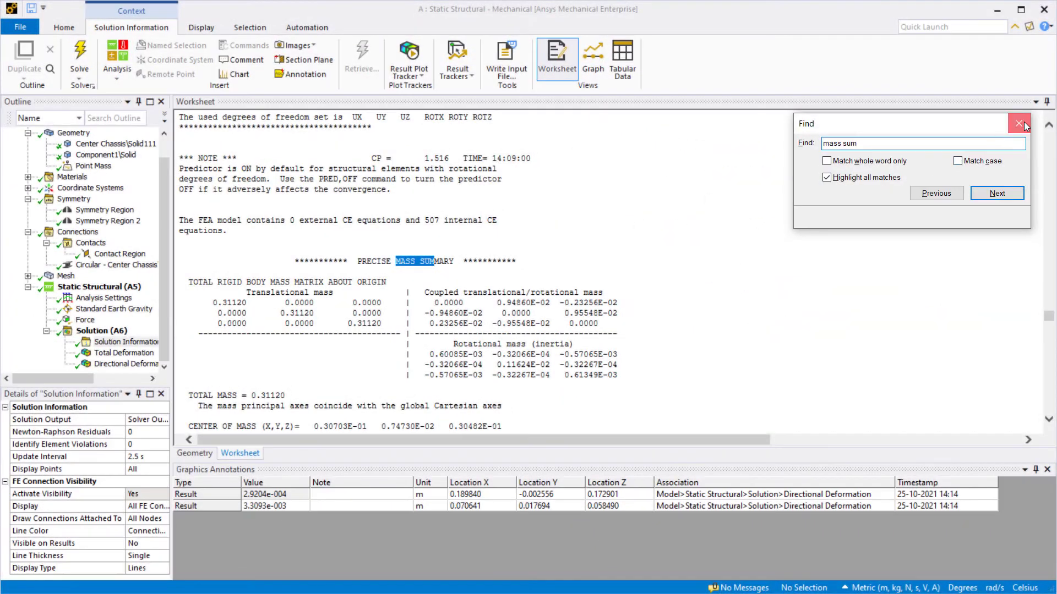
- Close the search and orbit the 3D model to an oblique view showing constraint equations and springs
click(1024, 126)
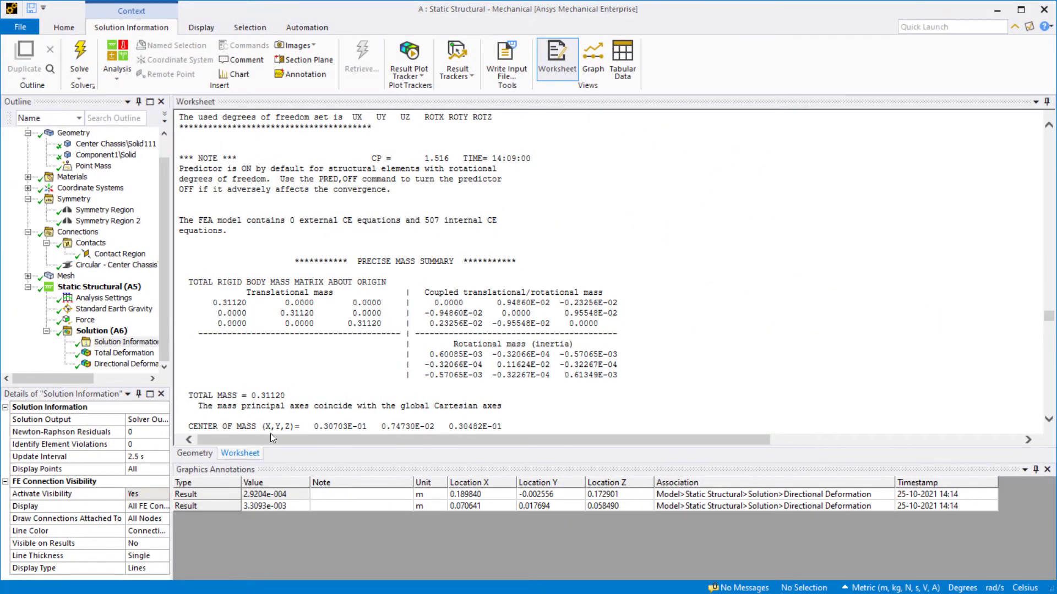
click(214, 455)
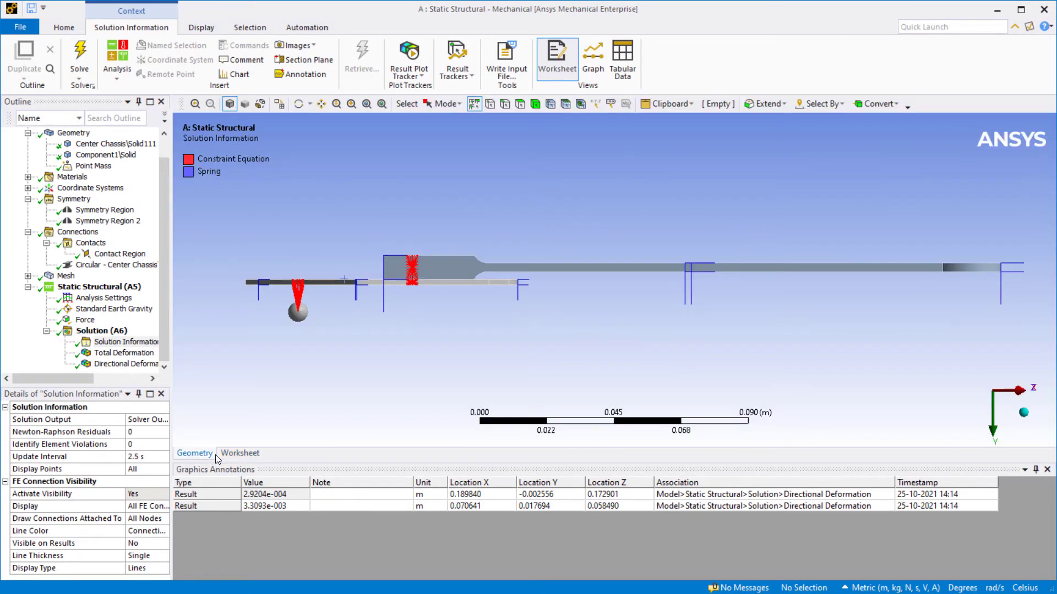
drag(625, 319, 642, 353)
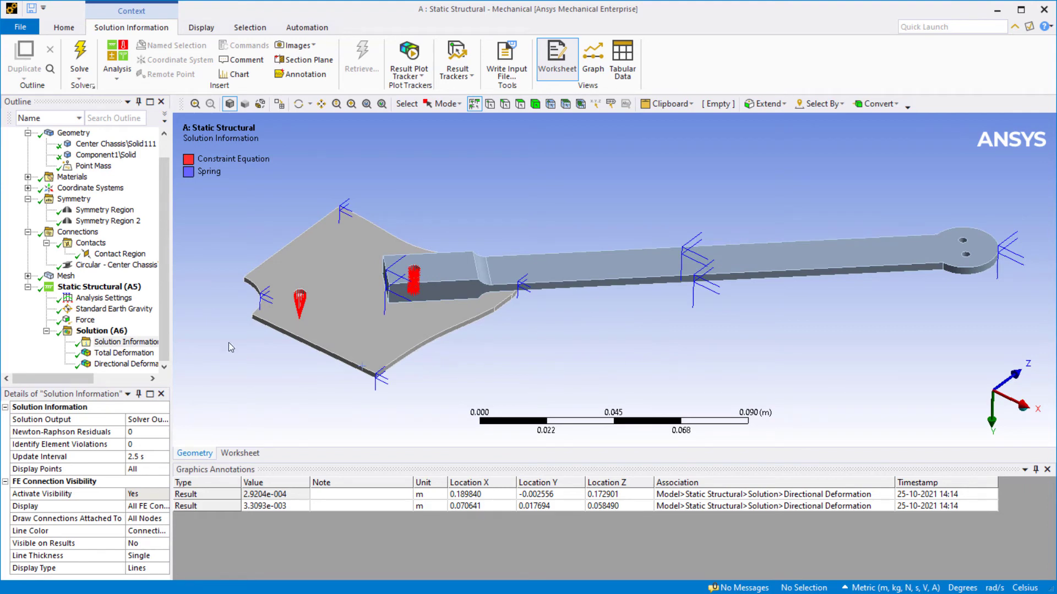
- Insert a Force Reaction probe on the Weak Springs boundary condition and evaluate it
click(102, 331)
right_click(110, 331)
mouse_move(246, 347)
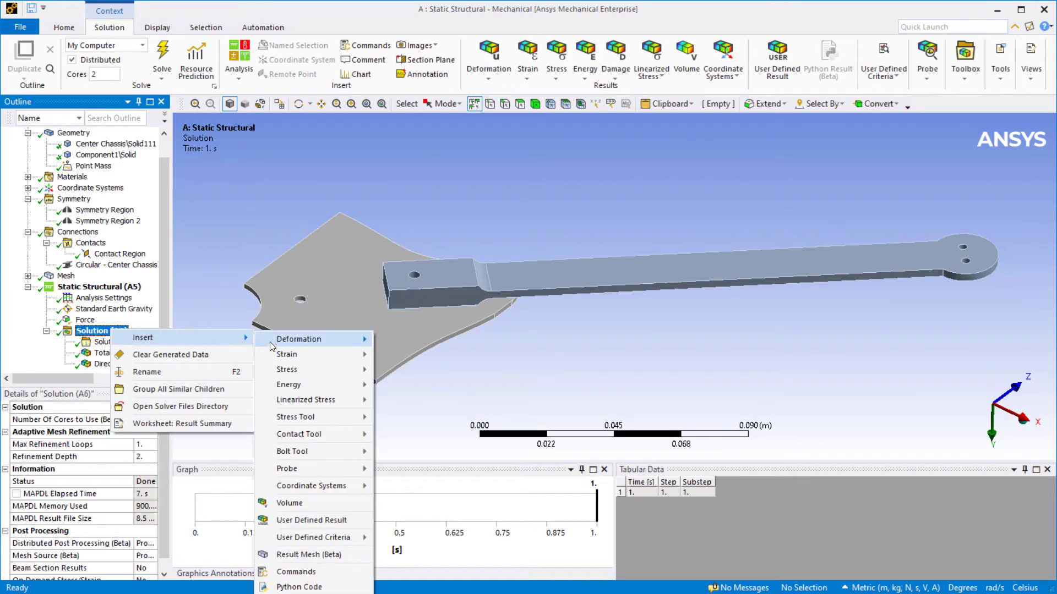
mouse_move(322, 469)
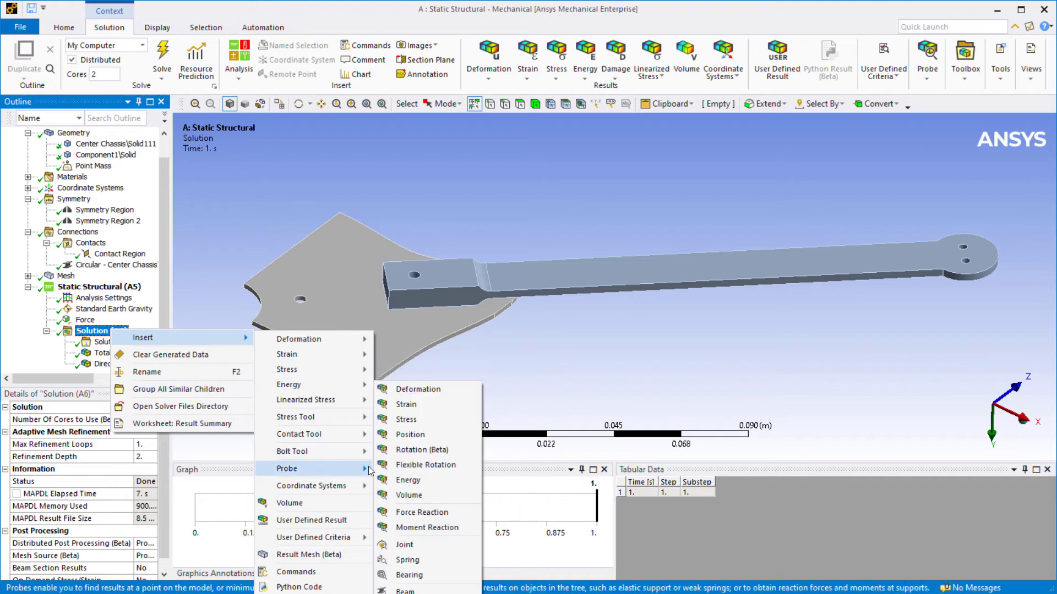
click(414, 512)
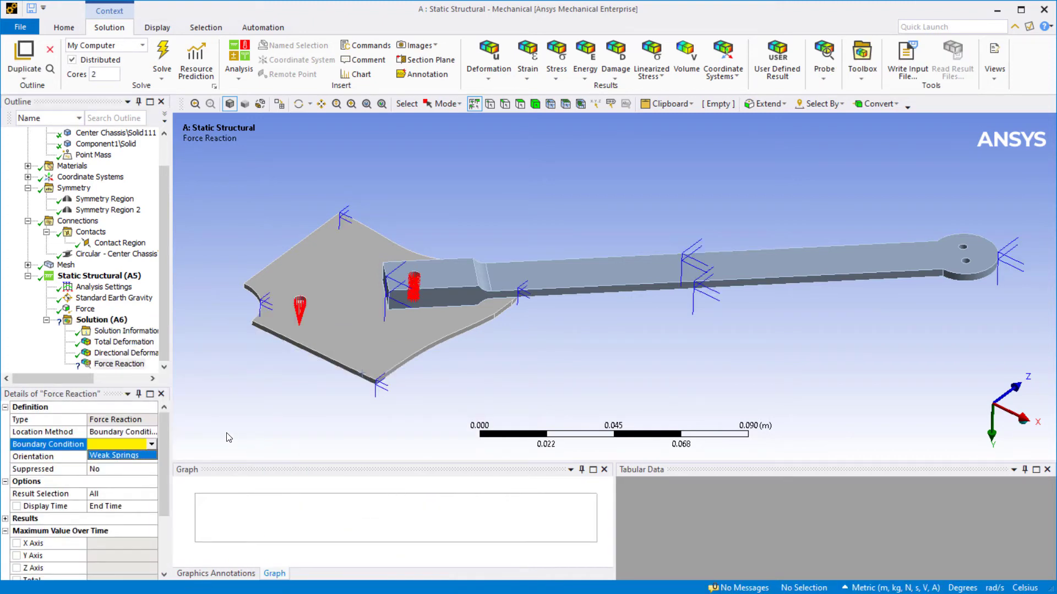
click(146, 457)
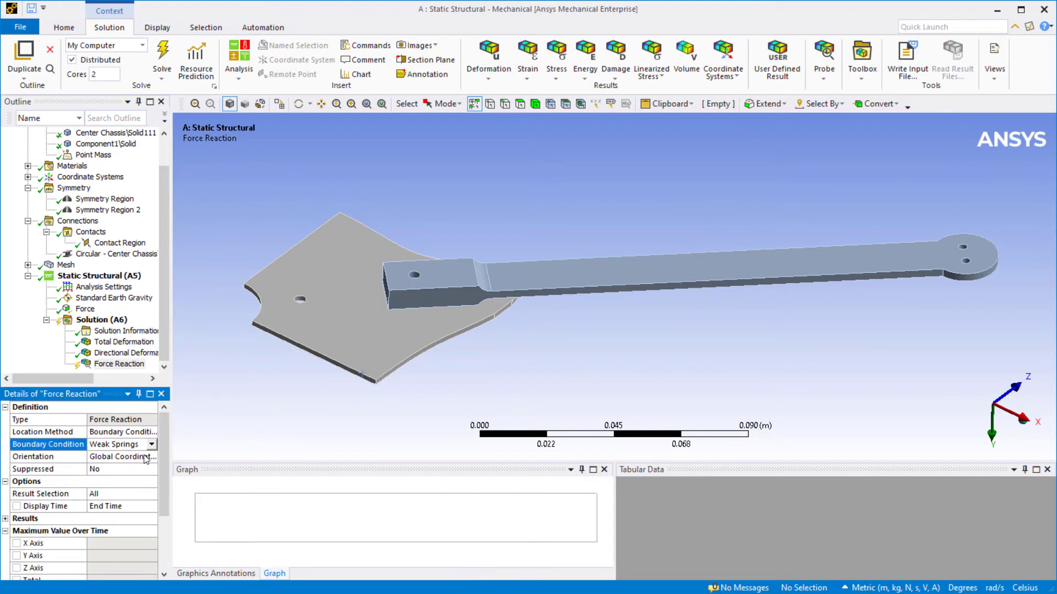
right_click(138, 364)
click(167, 392)
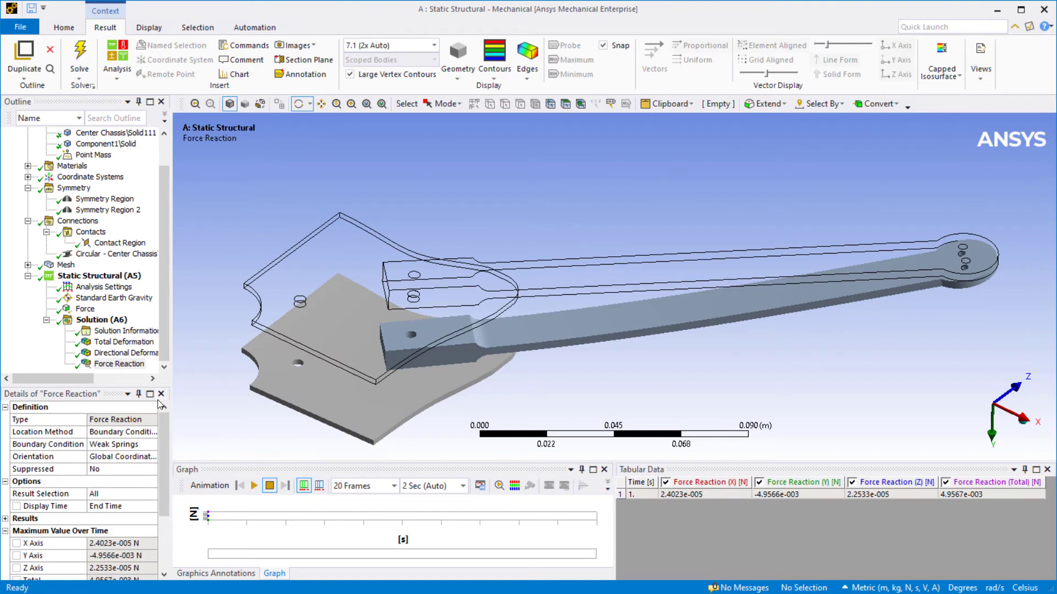
- Scroll the Force Reaction details to review X 2.4023e-005, Y -4.9566e-003, Z 2.2533e-006 N
scroll(116, 461, down, 1)
scroll(116, 460, down, 1)
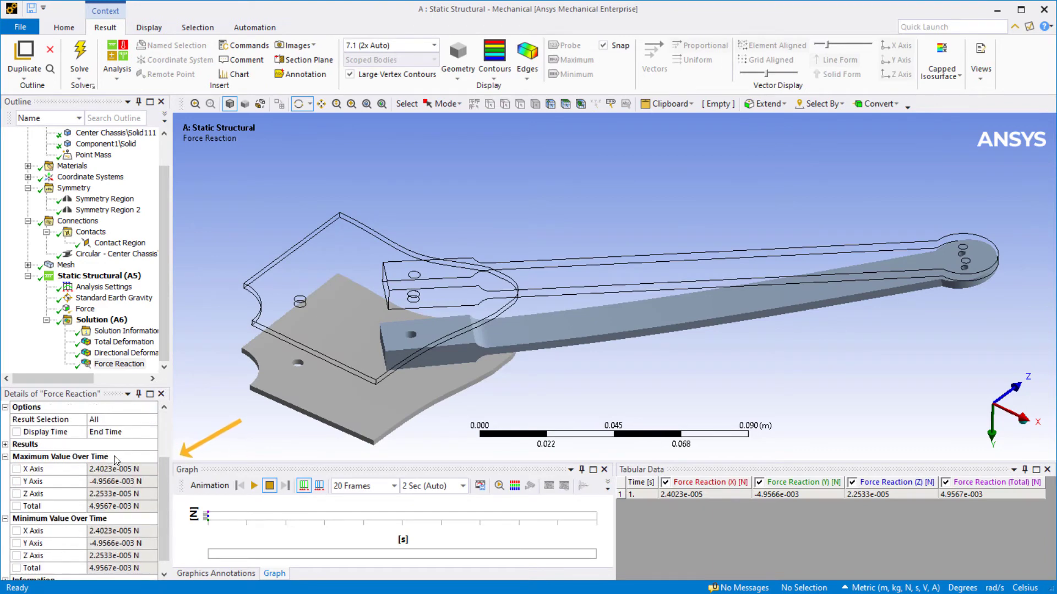
scroll(117, 461, down, 1)
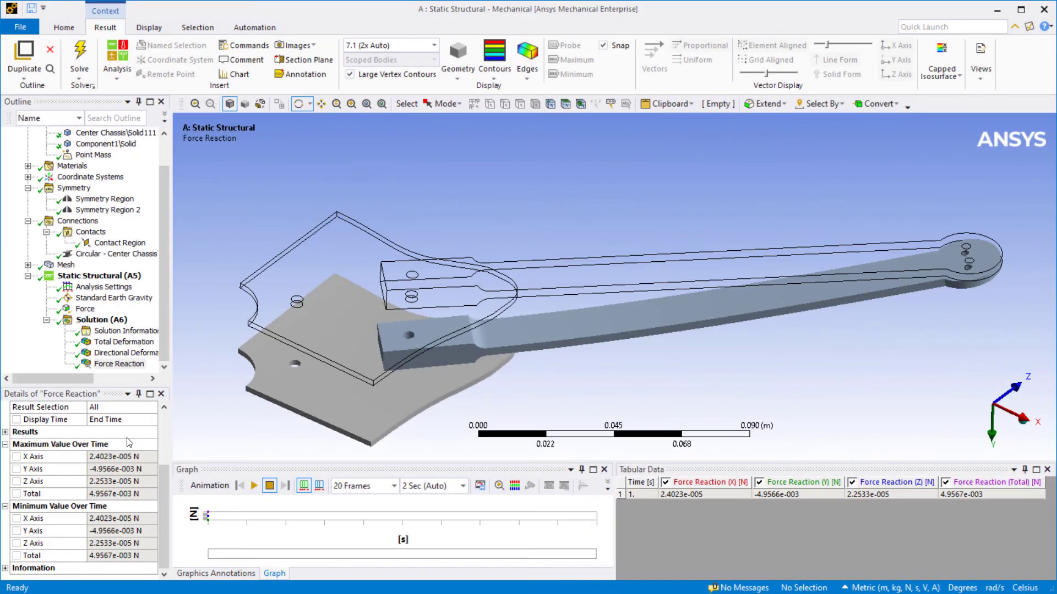
- Insert and evaluate an Equivalent (von-Mises) stress result, ranging from 930.52 Pa to 2.987e7 Pa
click(105, 319)
right_click(112, 321)
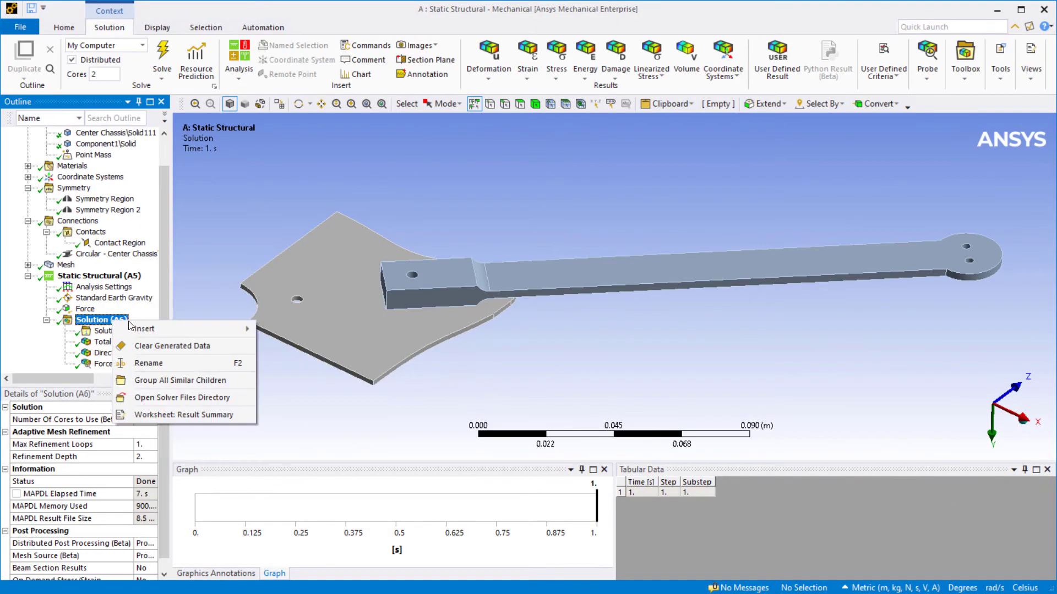
mouse_move(199, 332)
mouse_move(292, 361)
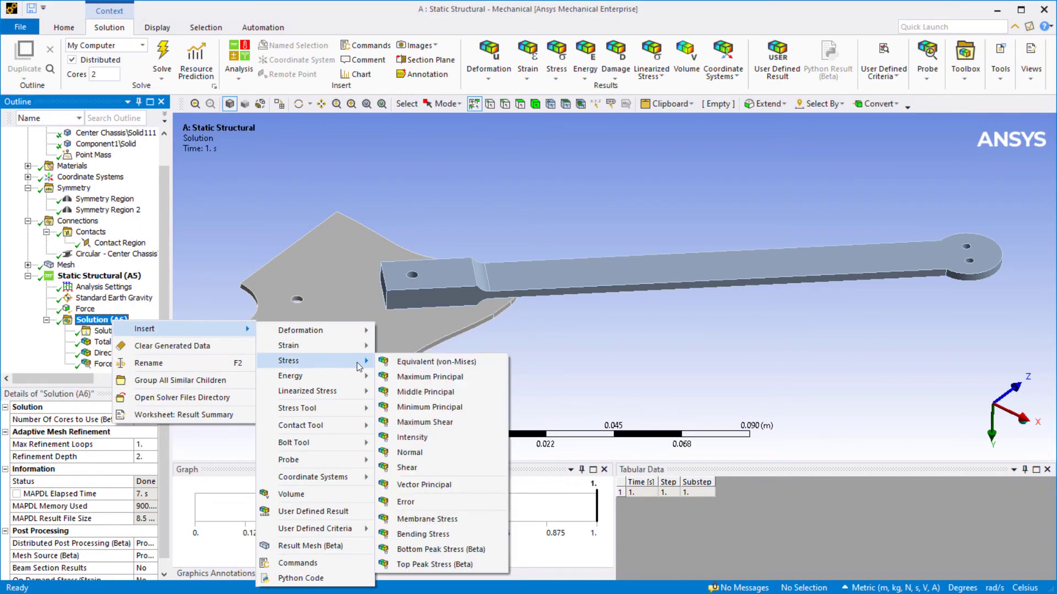
click(392, 362)
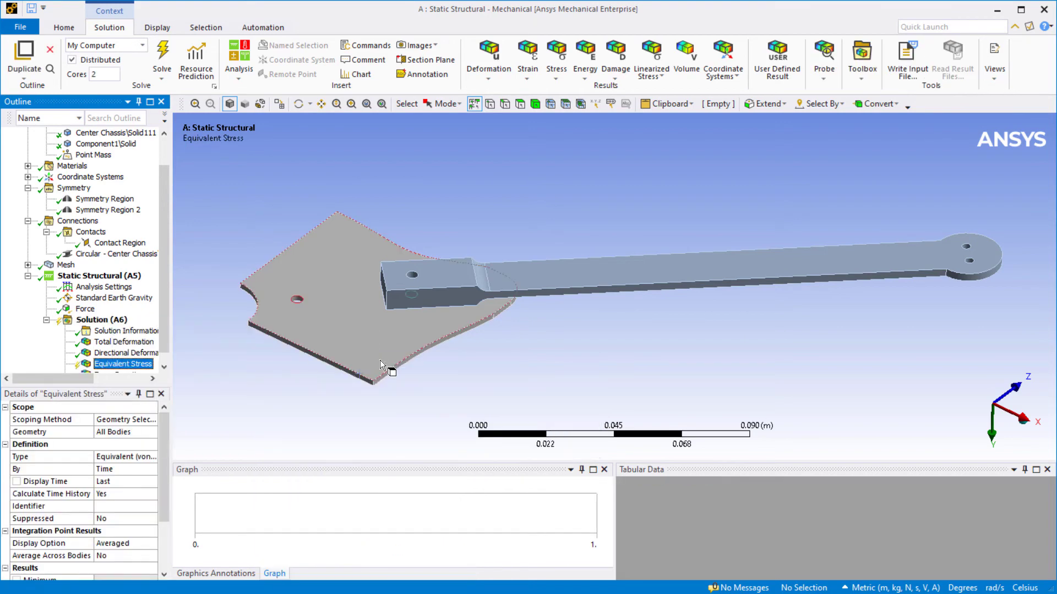
right_click(140, 367)
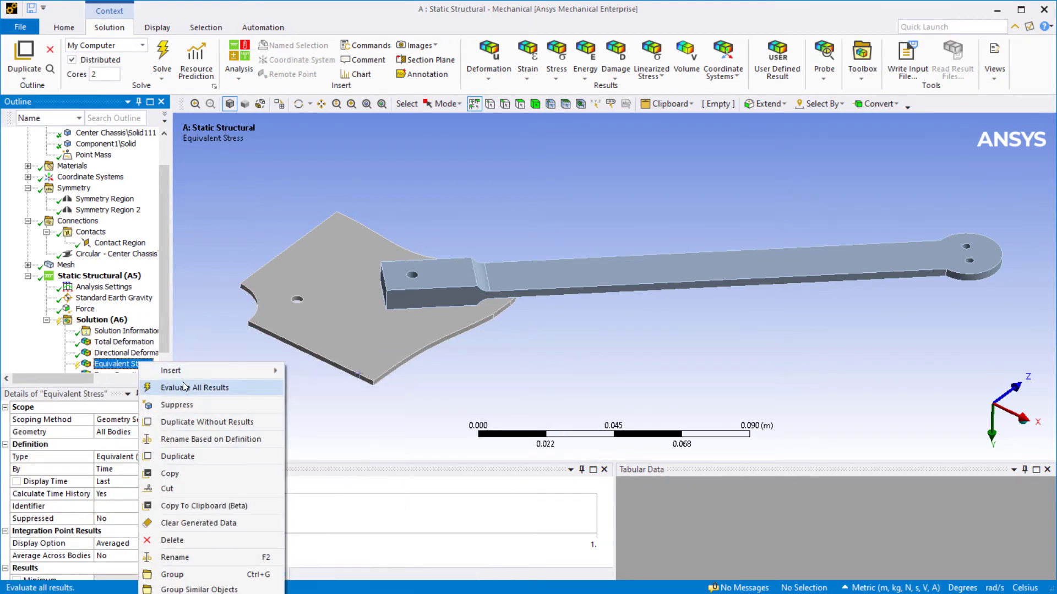
click(182, 382)
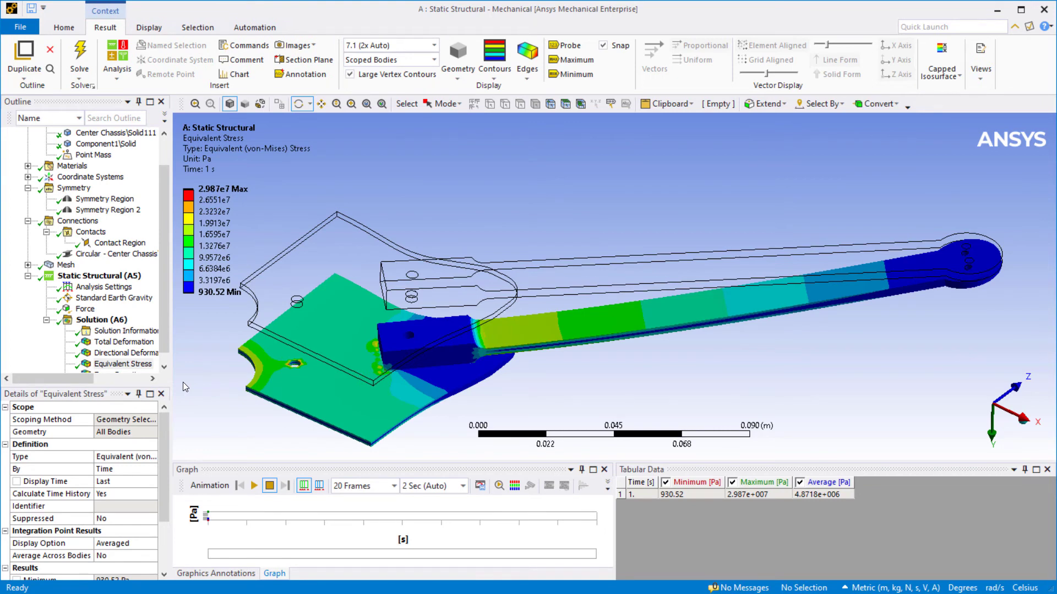
- Add a Maximum probe label and zoom in on the hole where stress peaks at 2.987e7 Pa
click(576, 60)
drag(297, 322, 345, 328)
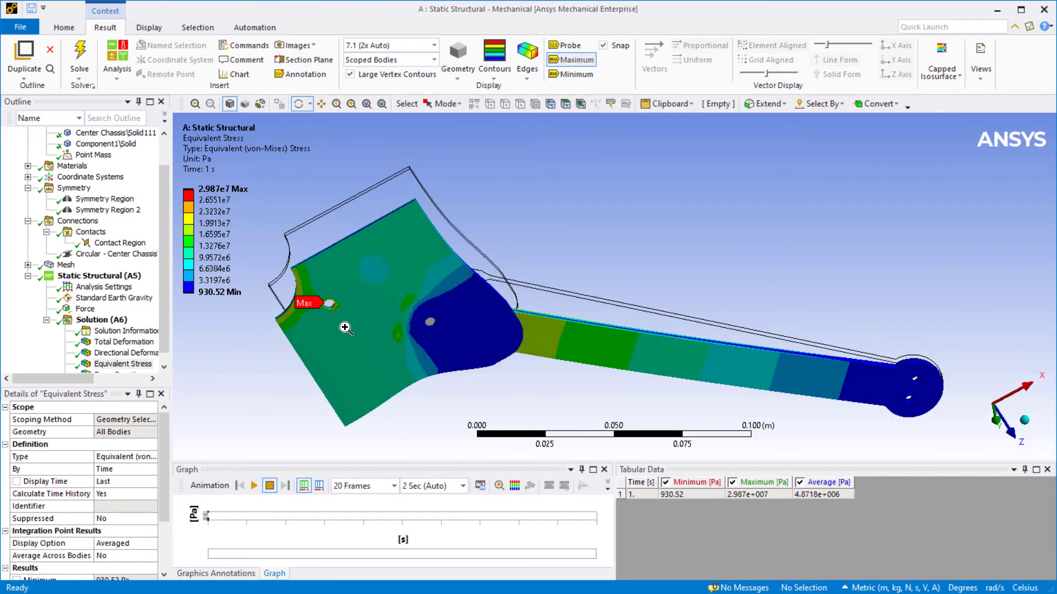
right_drag(345, 328, 312, 285)
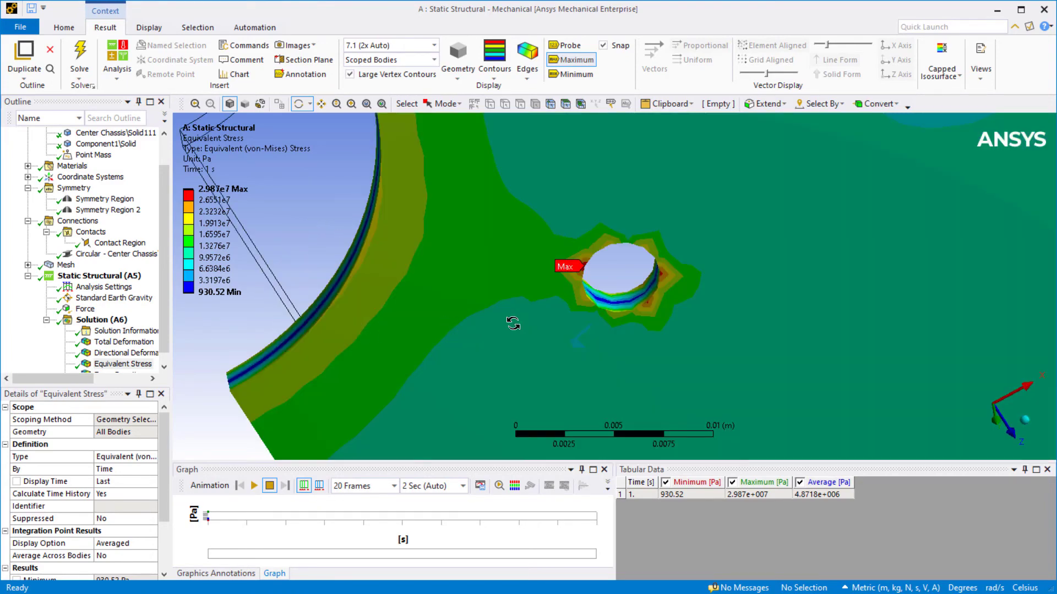
- Zoom to fit the whole model and tilt it into a nearly edge-on view
right_click(673, 309)
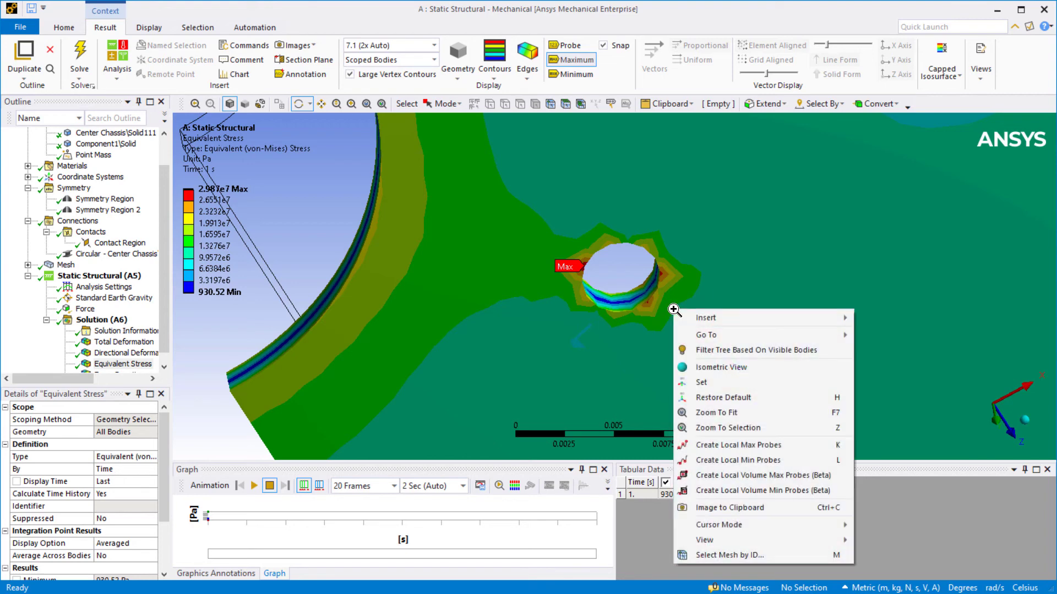
click(710, 407)
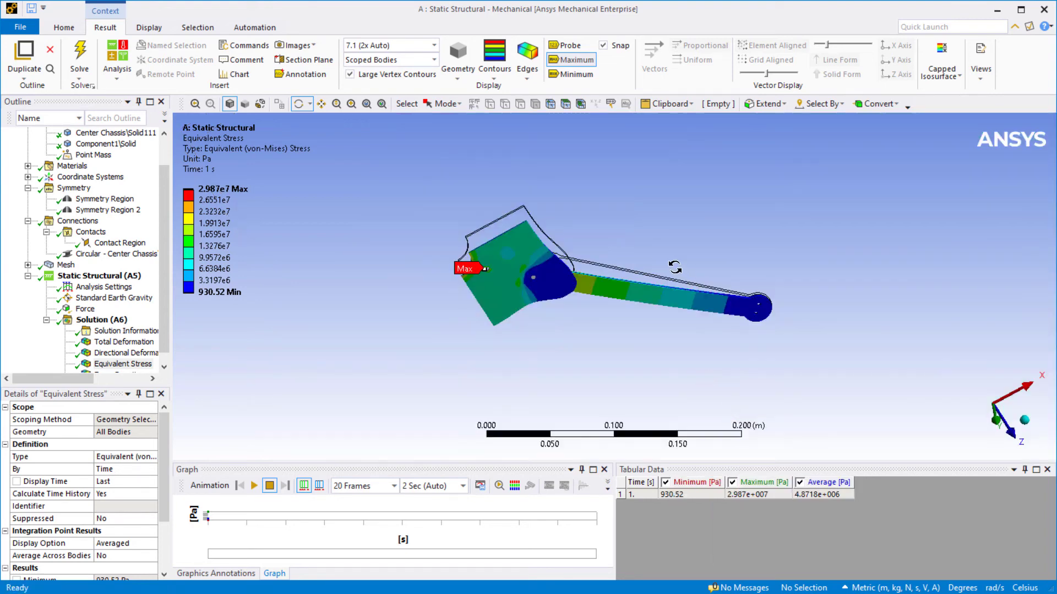
drag(674, 264, 441, 351)
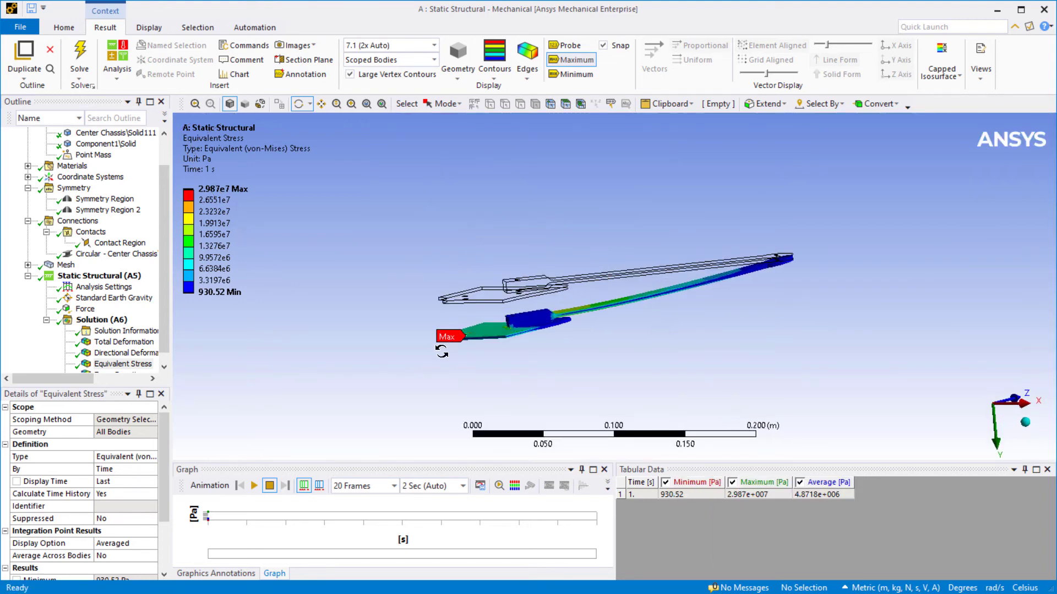
click(110, 320)
- Insert a Vector Principal stress result under the Solution branch
right_click(117, 322)
mouse_move(171, 333)
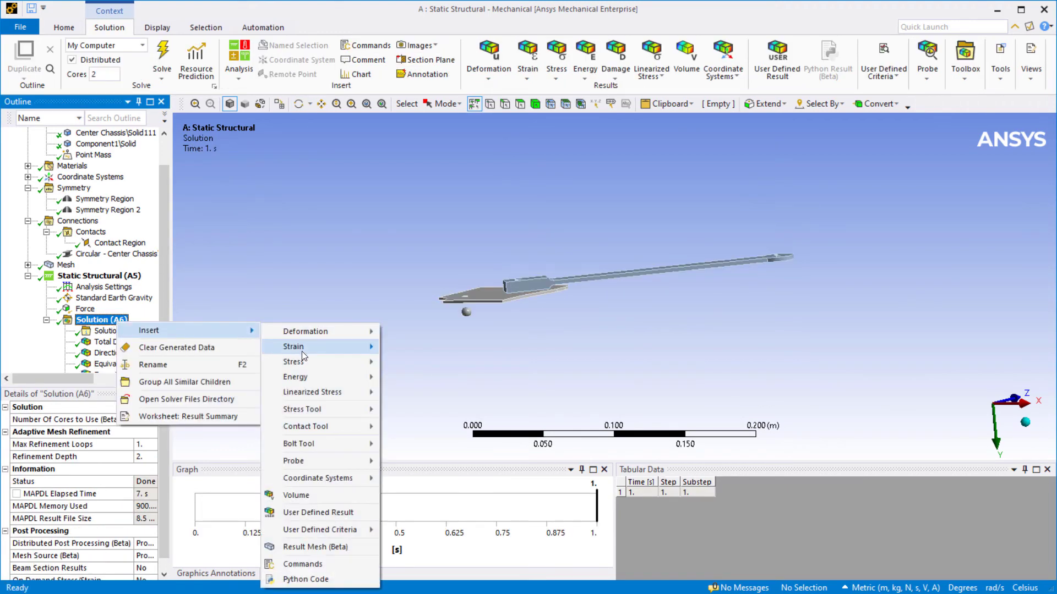
mouse_move(308, 361)
click(435, 487)
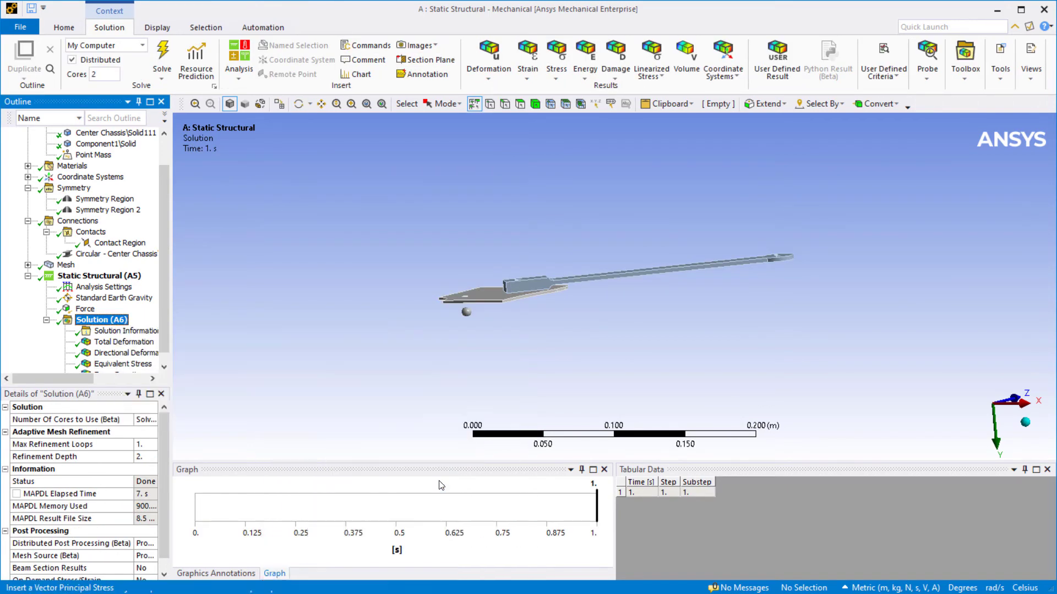
- Scope the Vector Principal stress to the long arm body with the Body filter and evaluate it
click(132, 432)
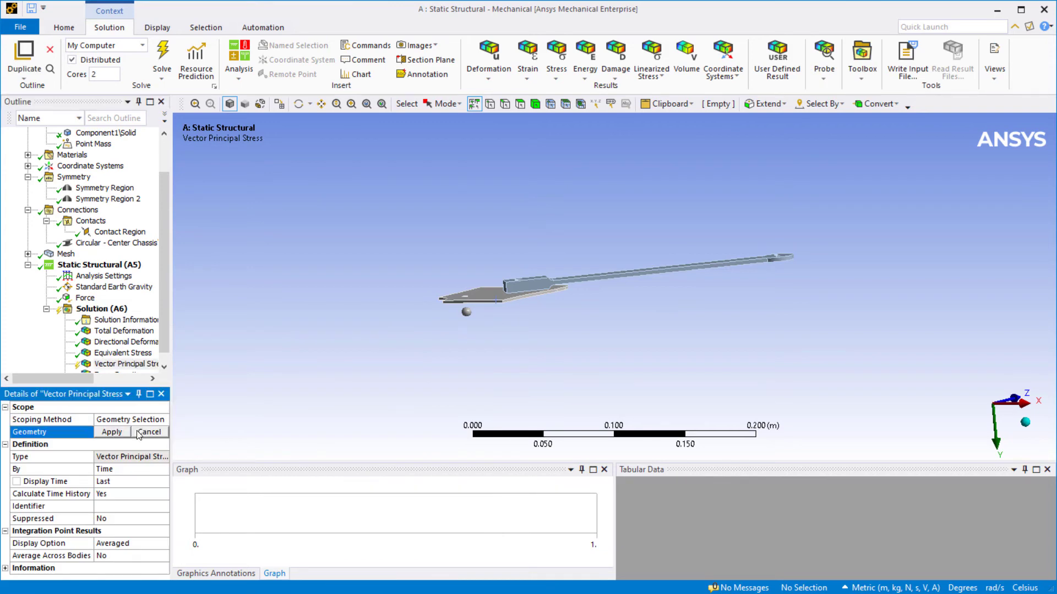
click(535, 104)
click(608, 274)
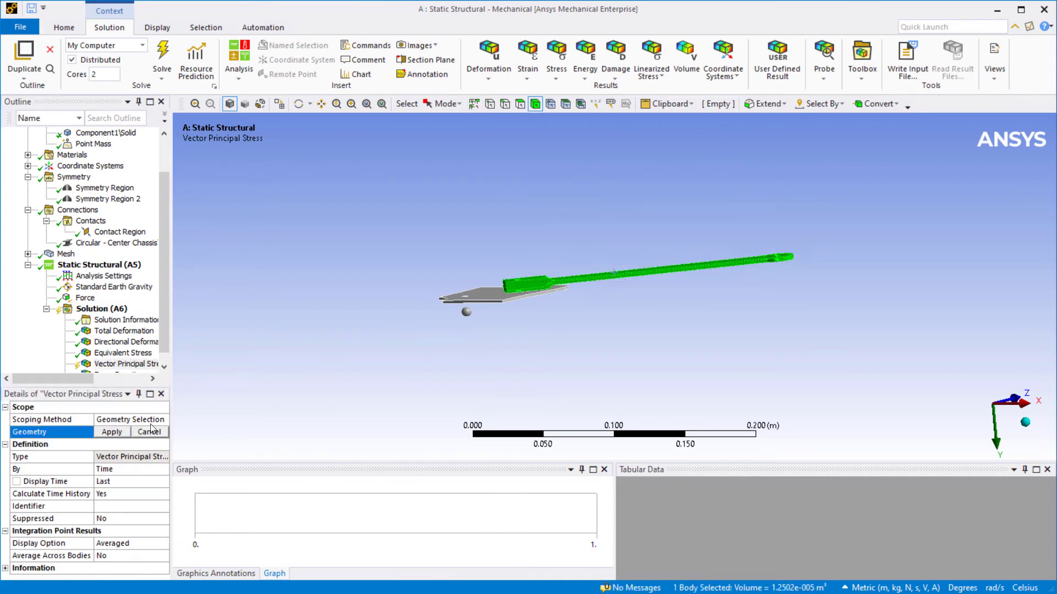
click(112, 432)
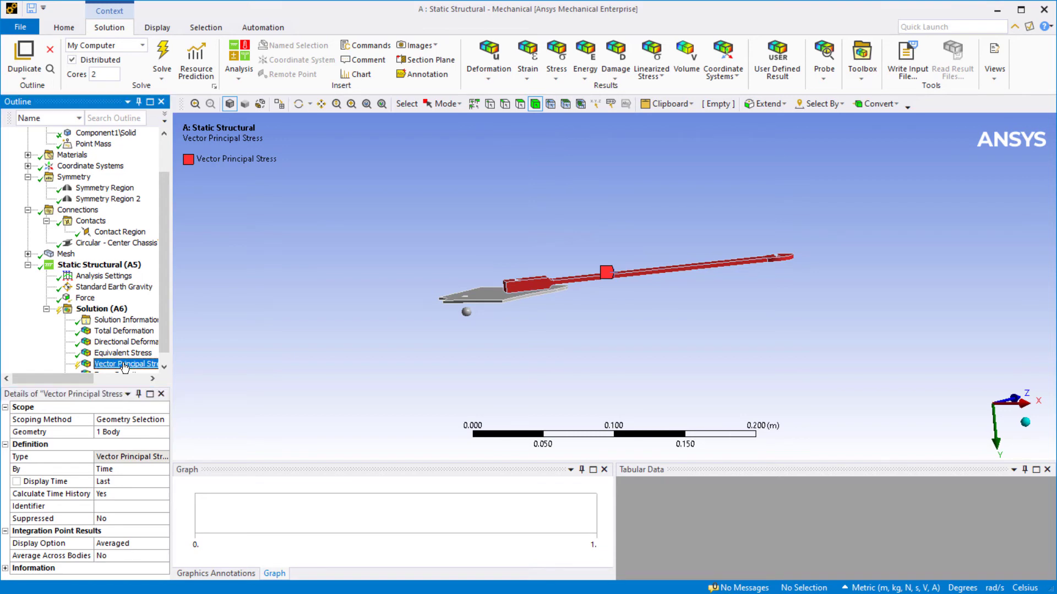
right_click(124, 367)
click(184, 385)
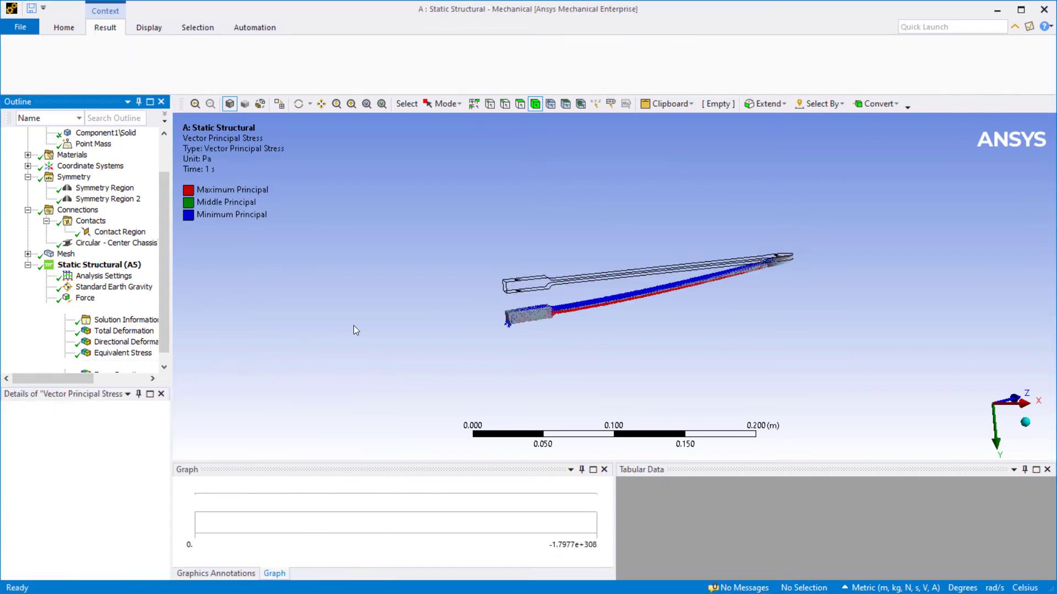
- Show all bodies and display the principal stress vectors as solid arrows
click(434, 60)
click(363, 72)
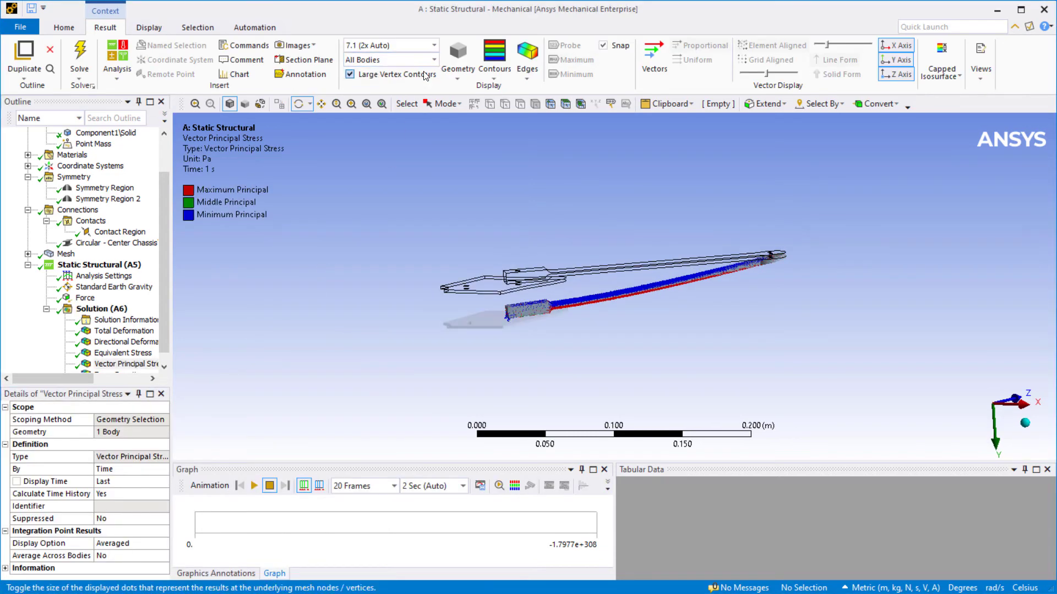
click(653, 58)
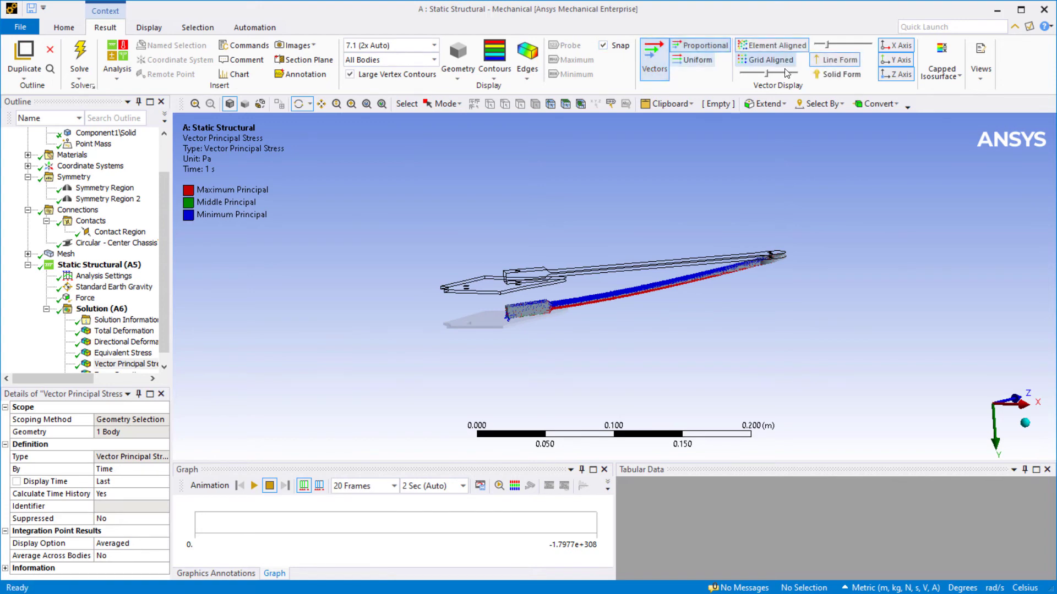
click(836, 74)
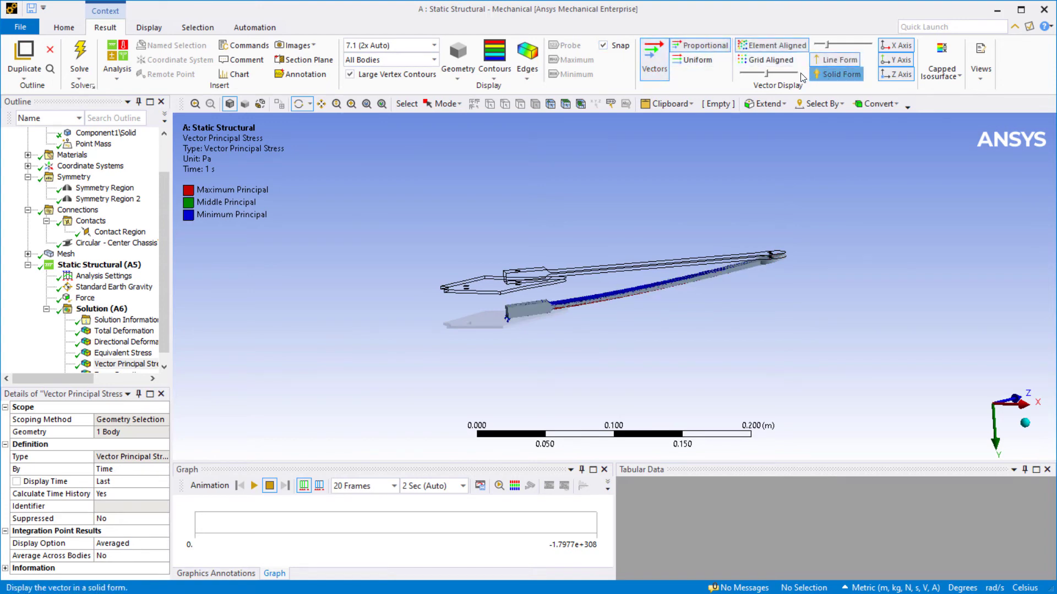
click(768, 74)
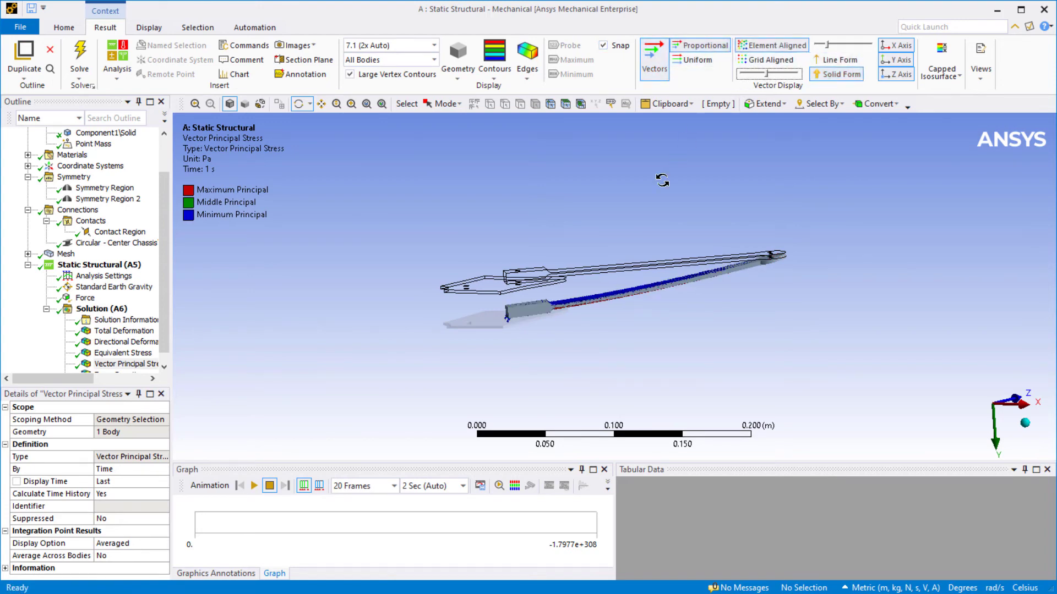
- Lengthen the vector arrows, then zoom and orbit to inspect the vectors inside the beam
right_drag(545, 273, 680, 327)
scroll(400, 289, up, 4)
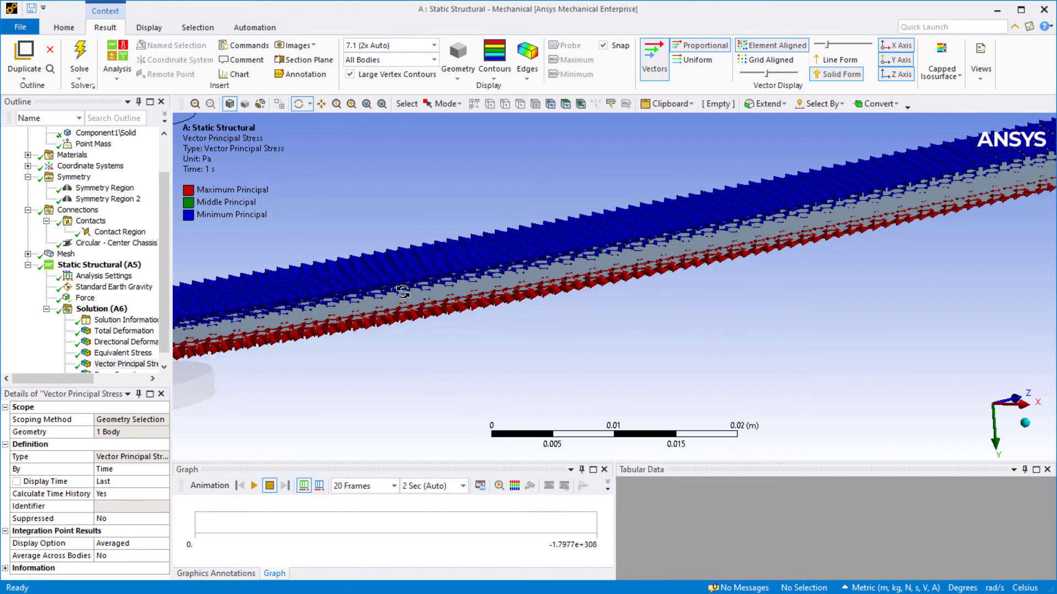
scroll(402, 292, up, 1)
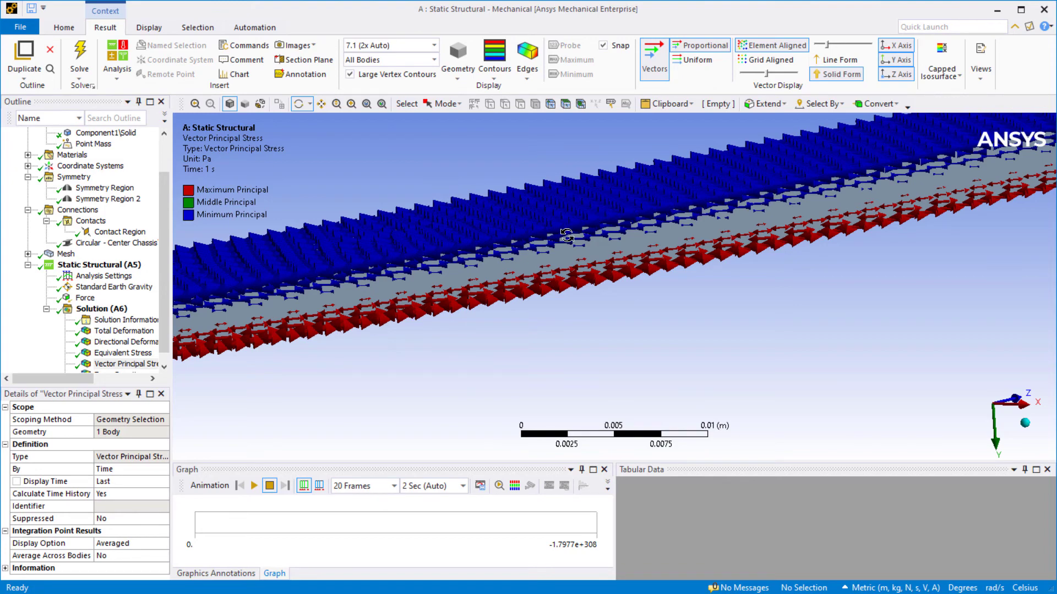
drag(542, 266, 735, 266)
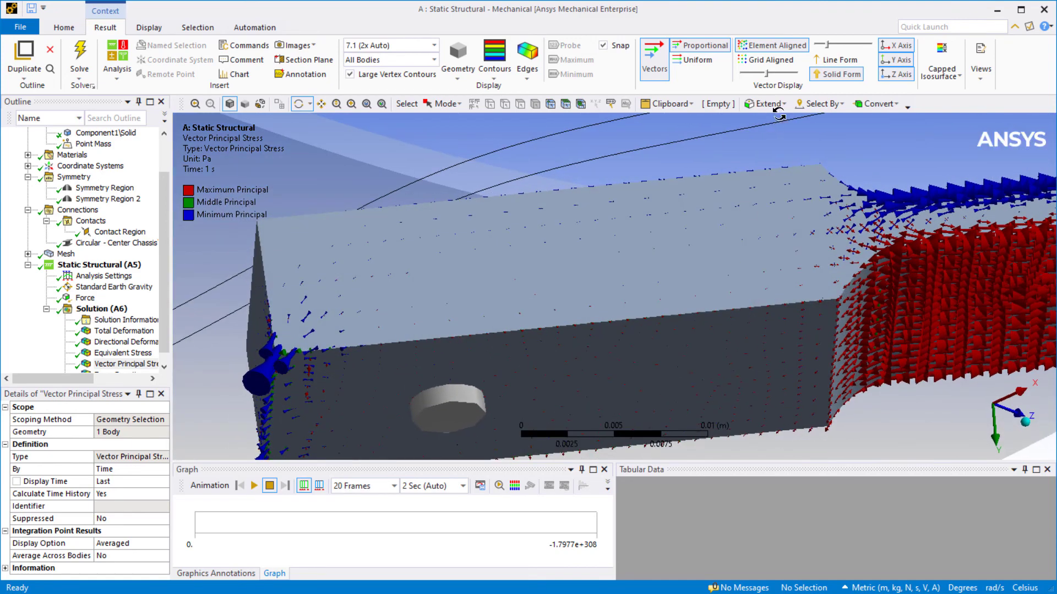
drag(767, 73, 791, 74)
drag(742, 208, 738, 234)
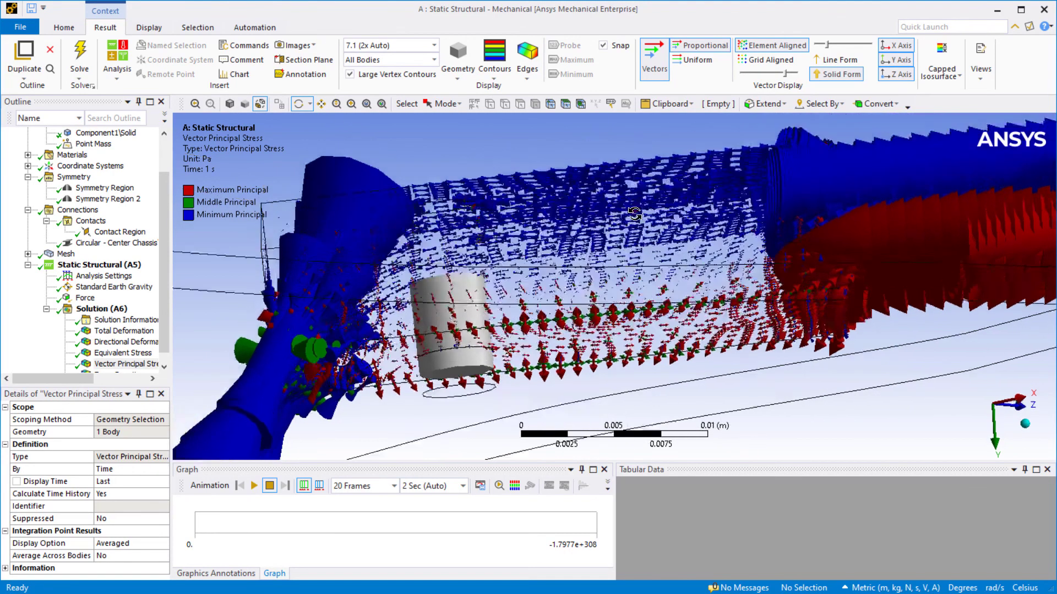
drag(635, 215, 635, 231)
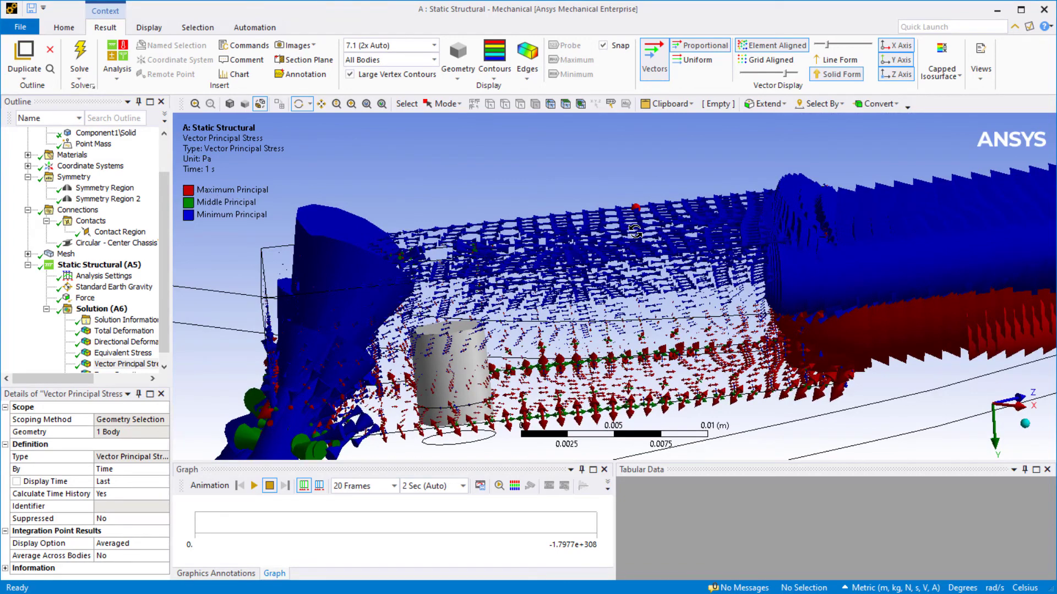